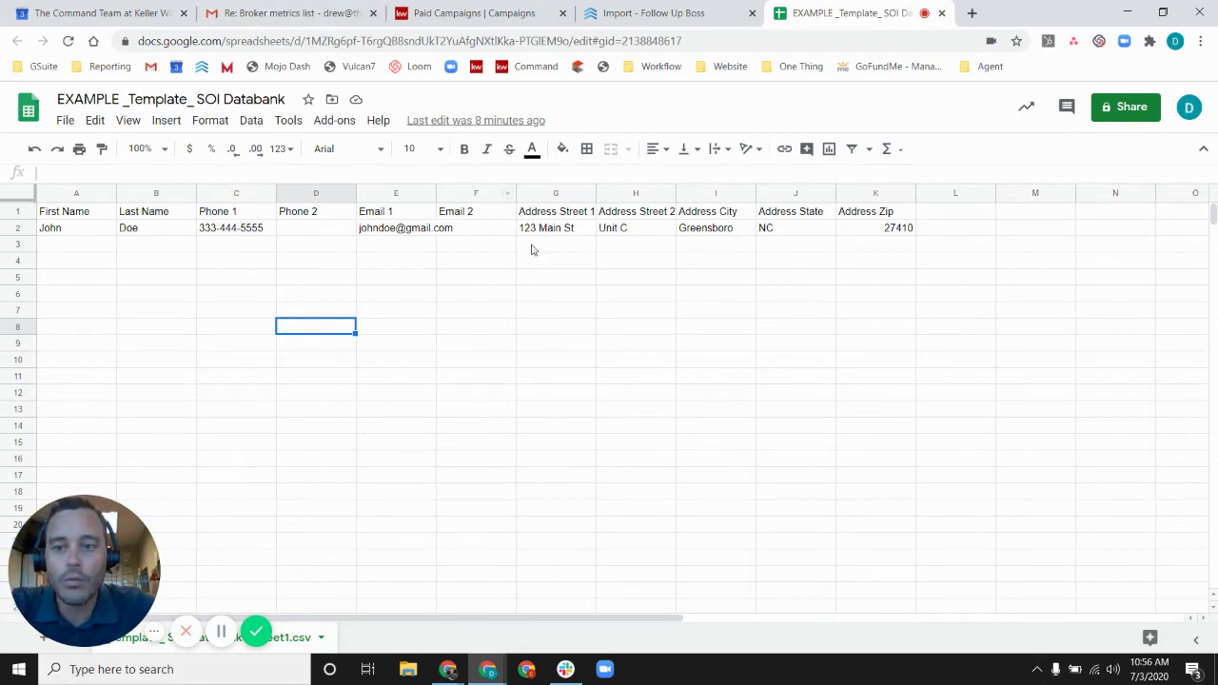
Step: Download the current sheet of the SOI Databank template as a comma-separated values file and dismiss the download notice
click(65, 122)
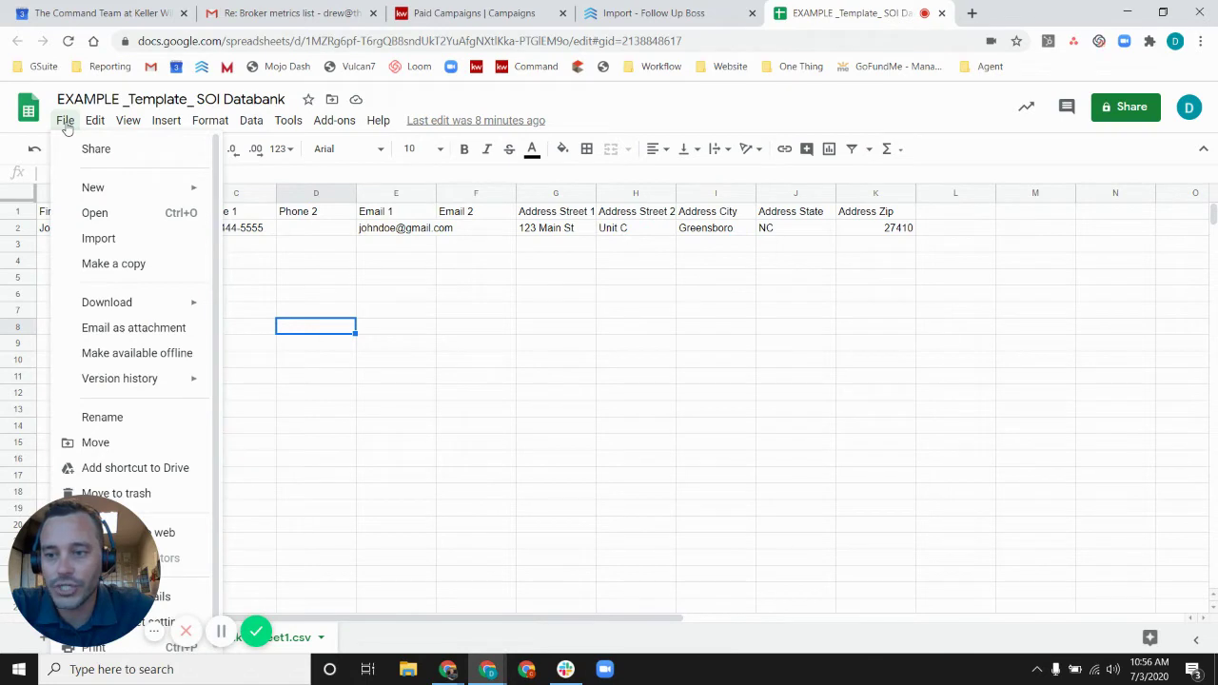
mouse_move(120, 305)
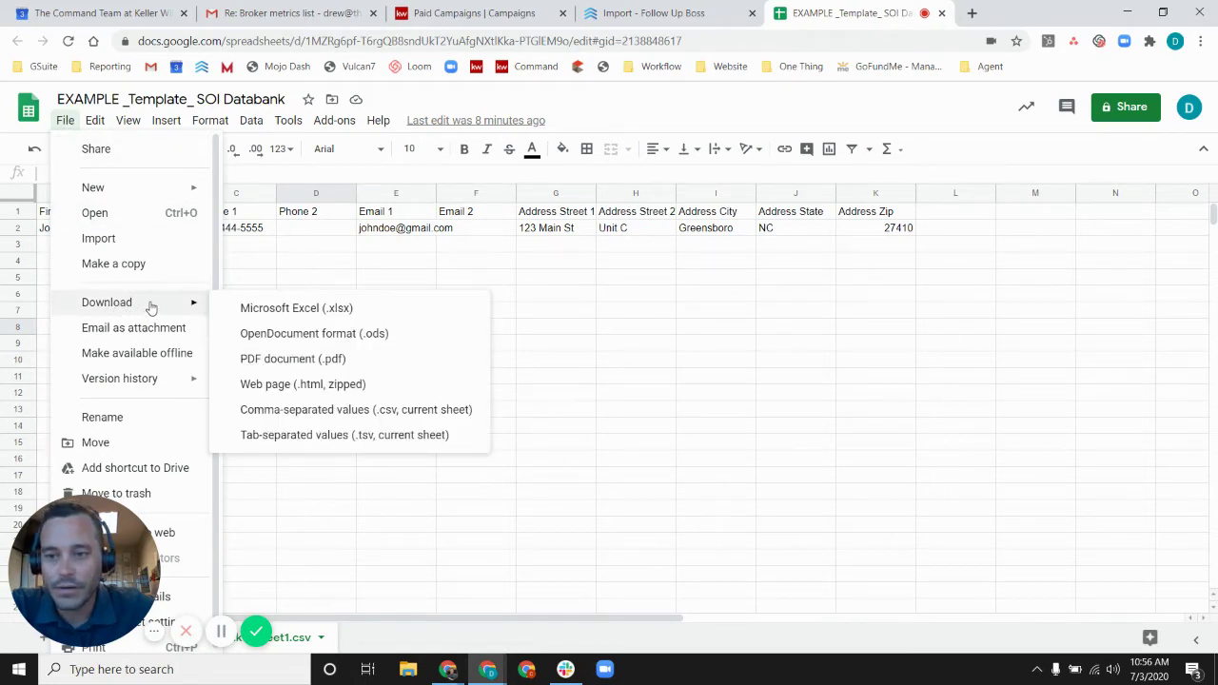
click(280, 411)
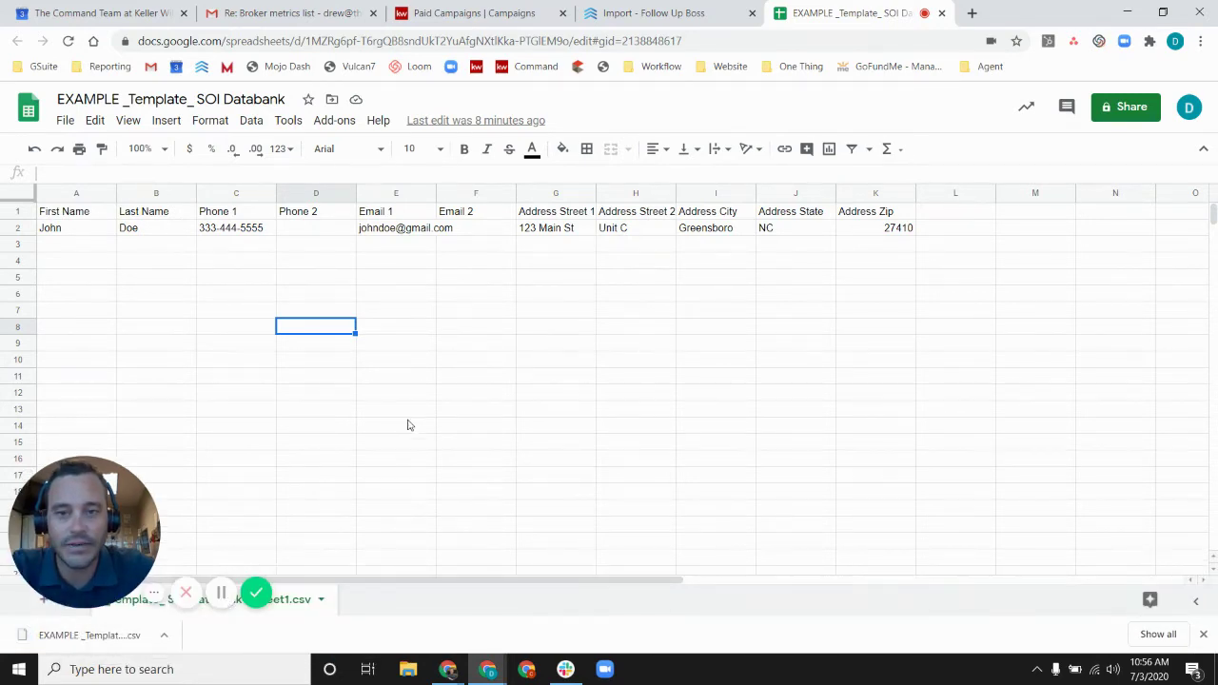
click(1205, 636)
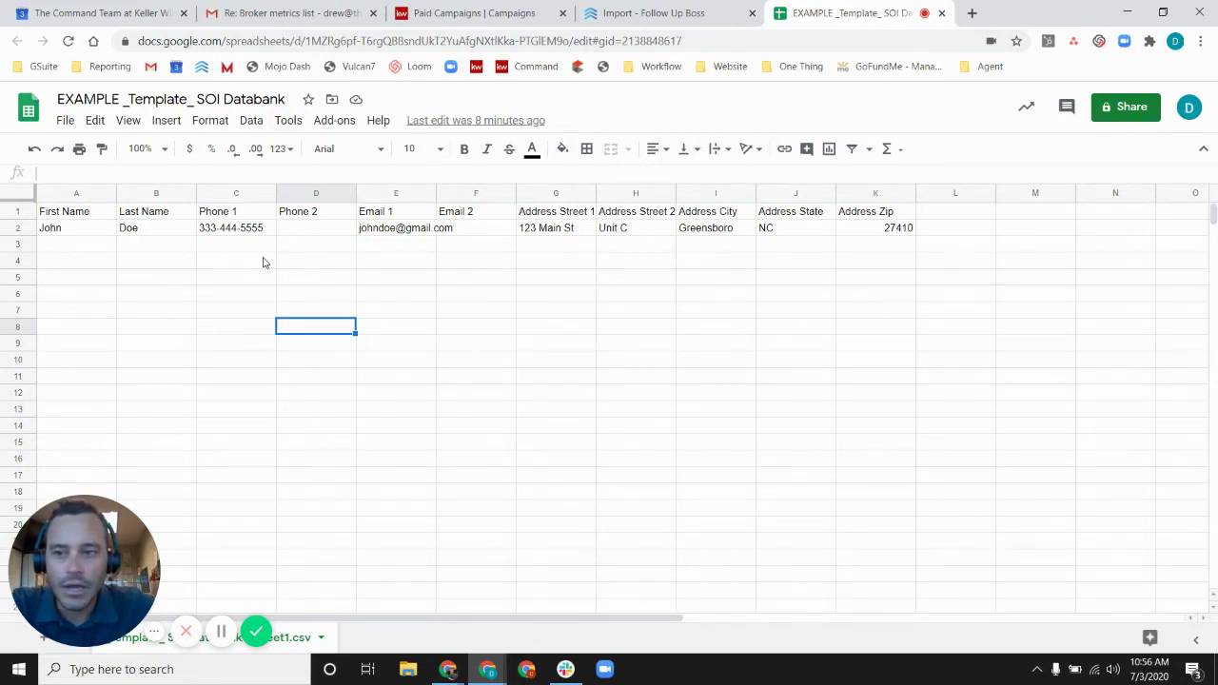
Step: Switch to Follow Up Boss and open the contact import page in the admin area
click(618, 17)
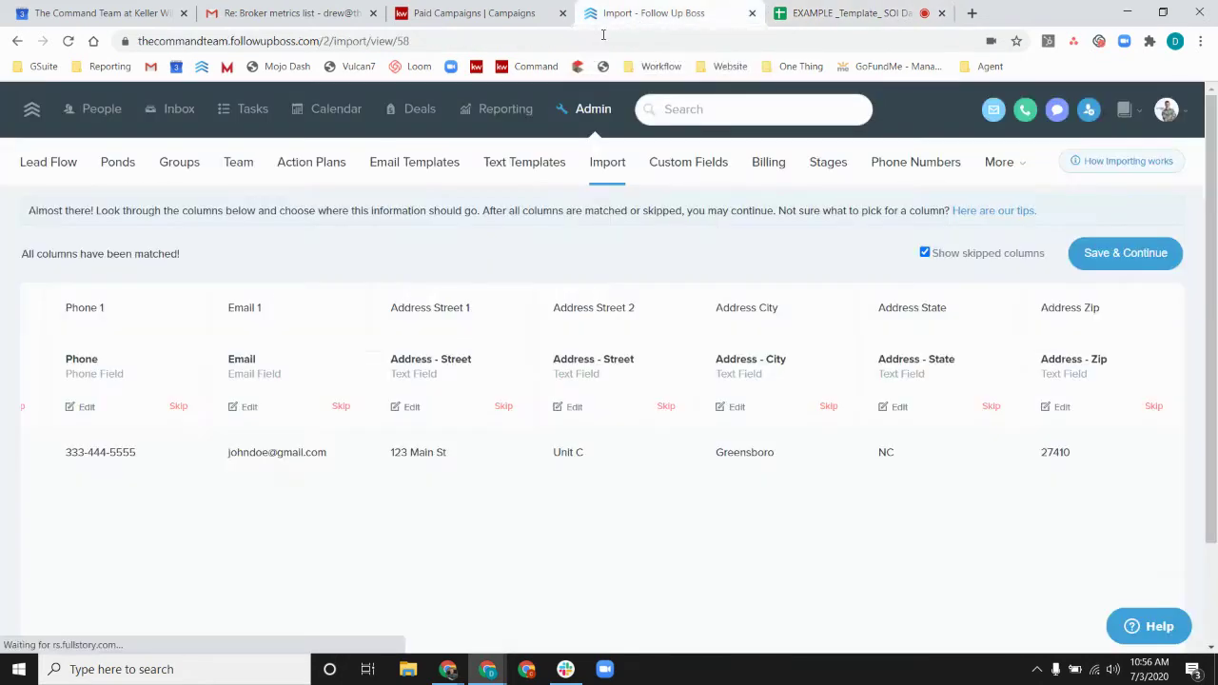
click(95, 108)
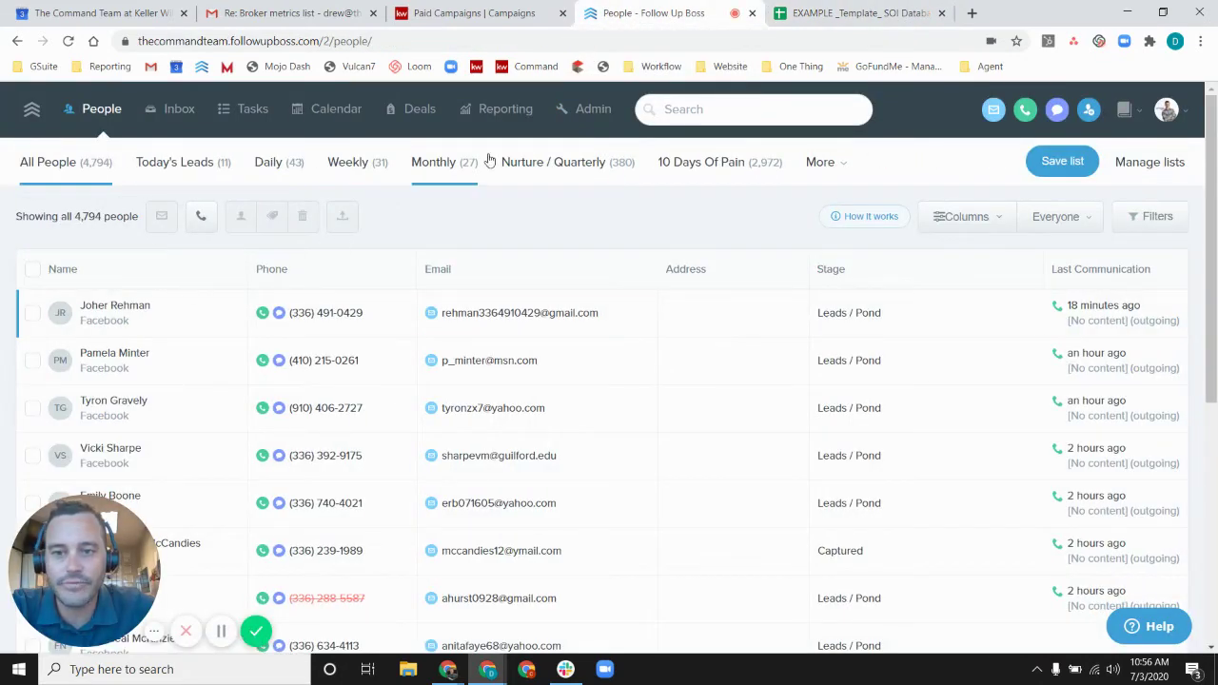
click(594, 110)
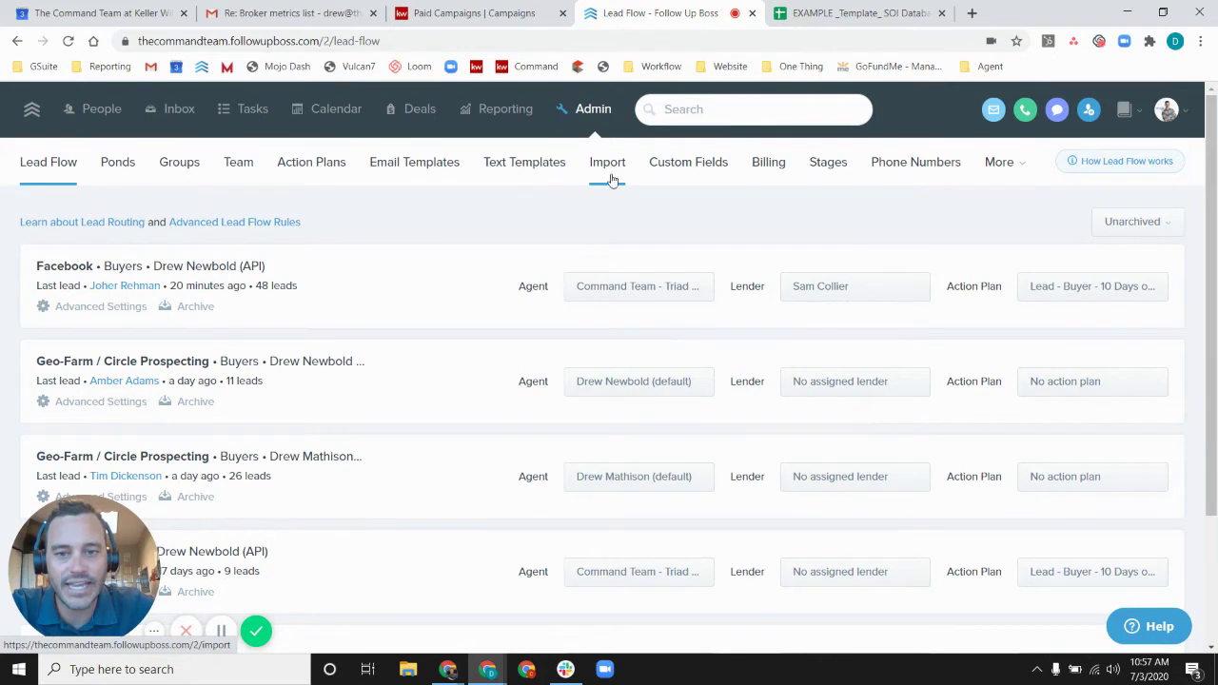
click(614, 166)
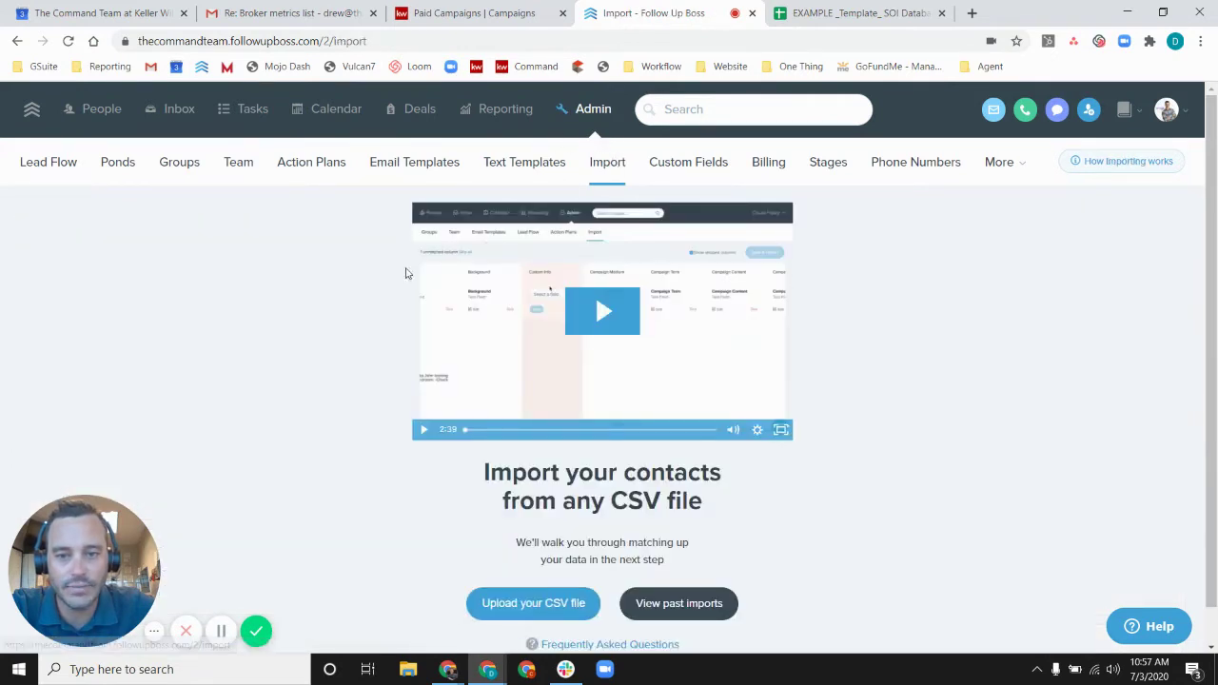
Step: Upload the newest downloaded EXAMPLE _Template_ SOI Databank CSV file for the contact import
scroll(318, 313, down, 1)
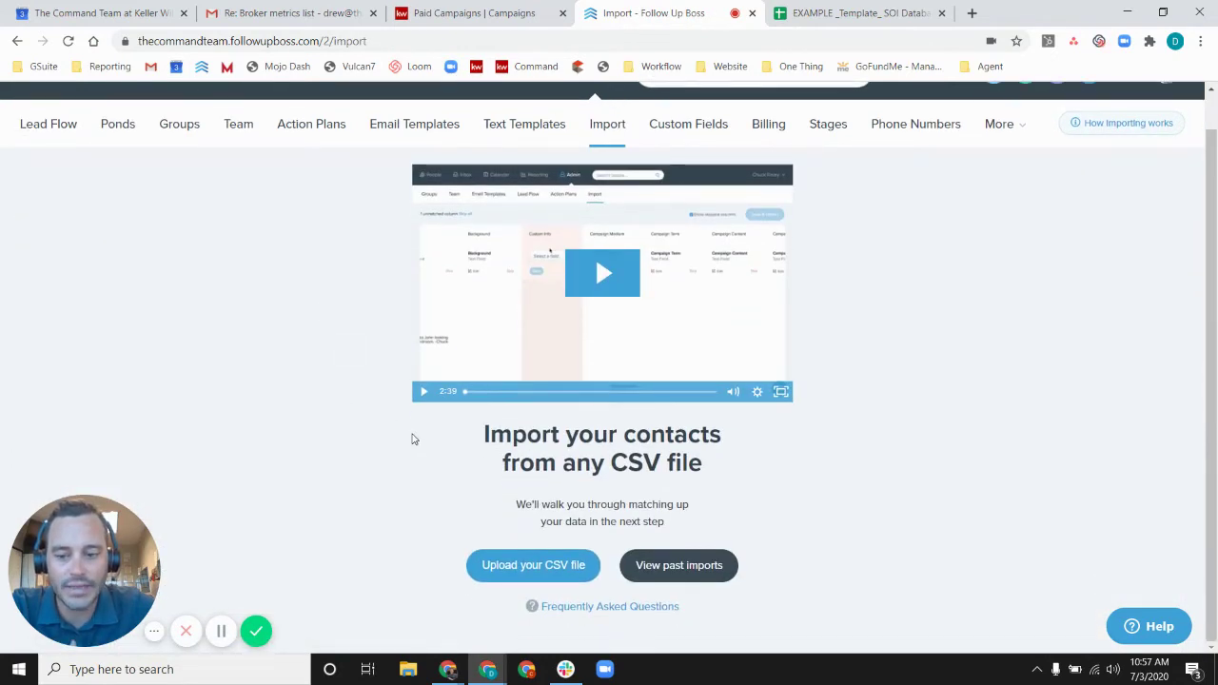
click(516, 568)
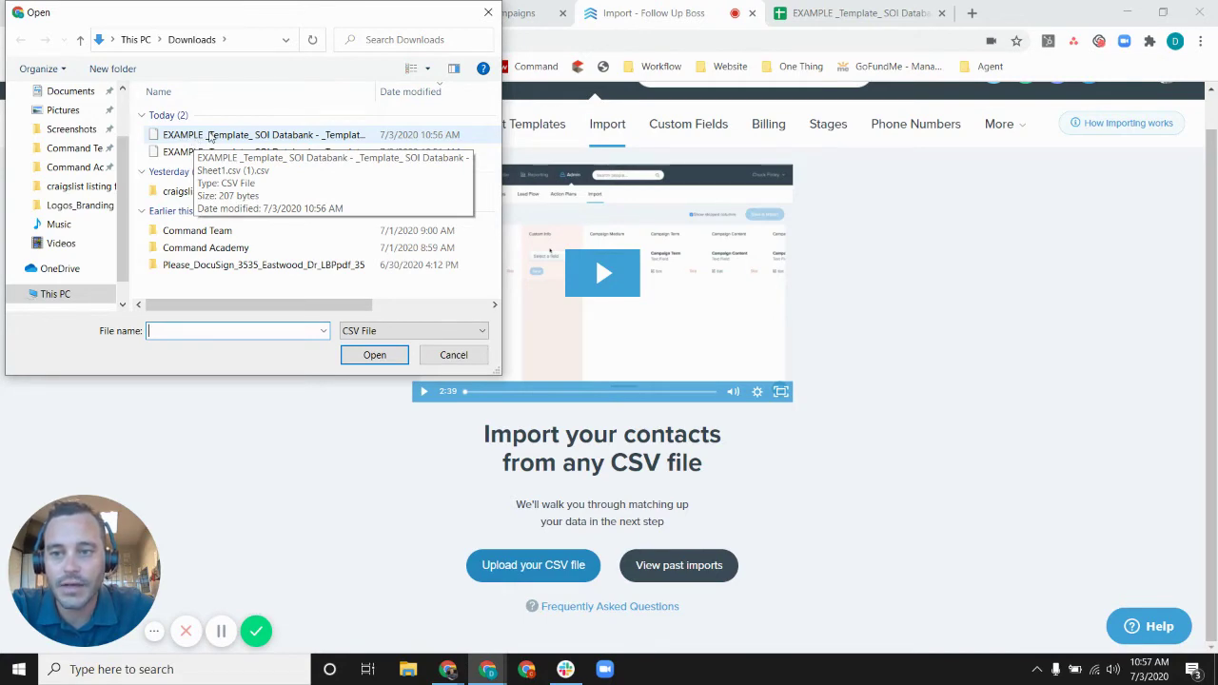
double_click(210, 135)
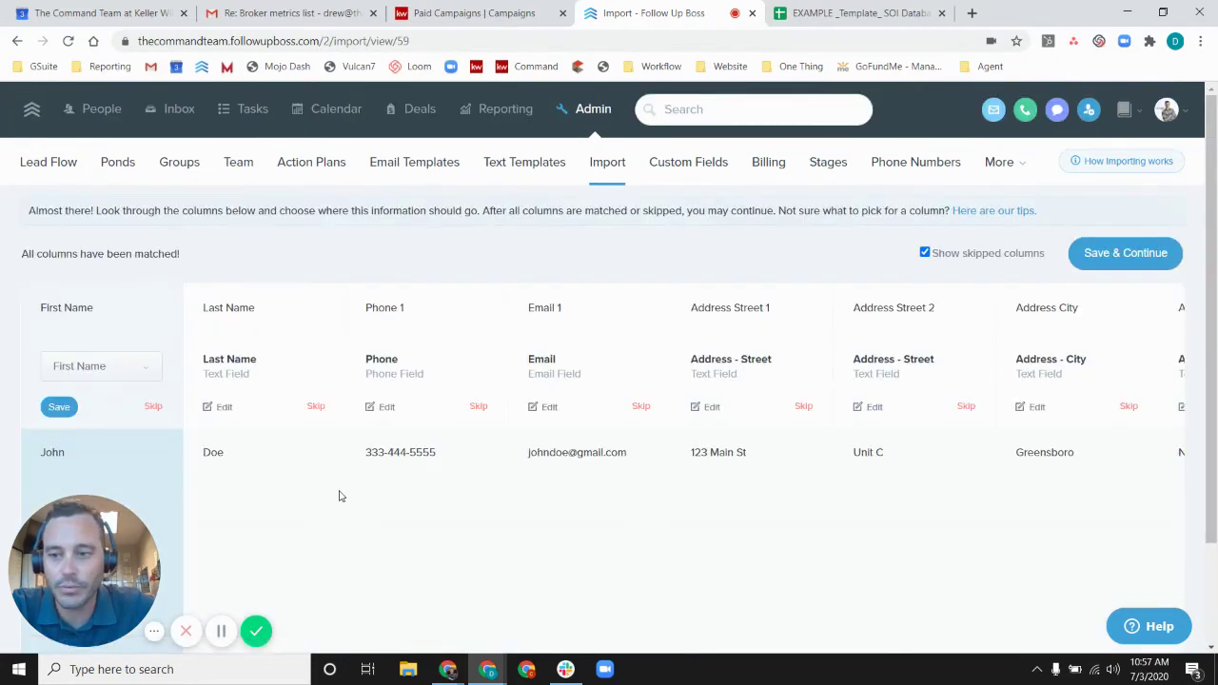
Step: Compare the matched import columns in Follow Up Boss with the phone, email and address columns of the Google Sheets template
scroll(314, 475, down, 2)
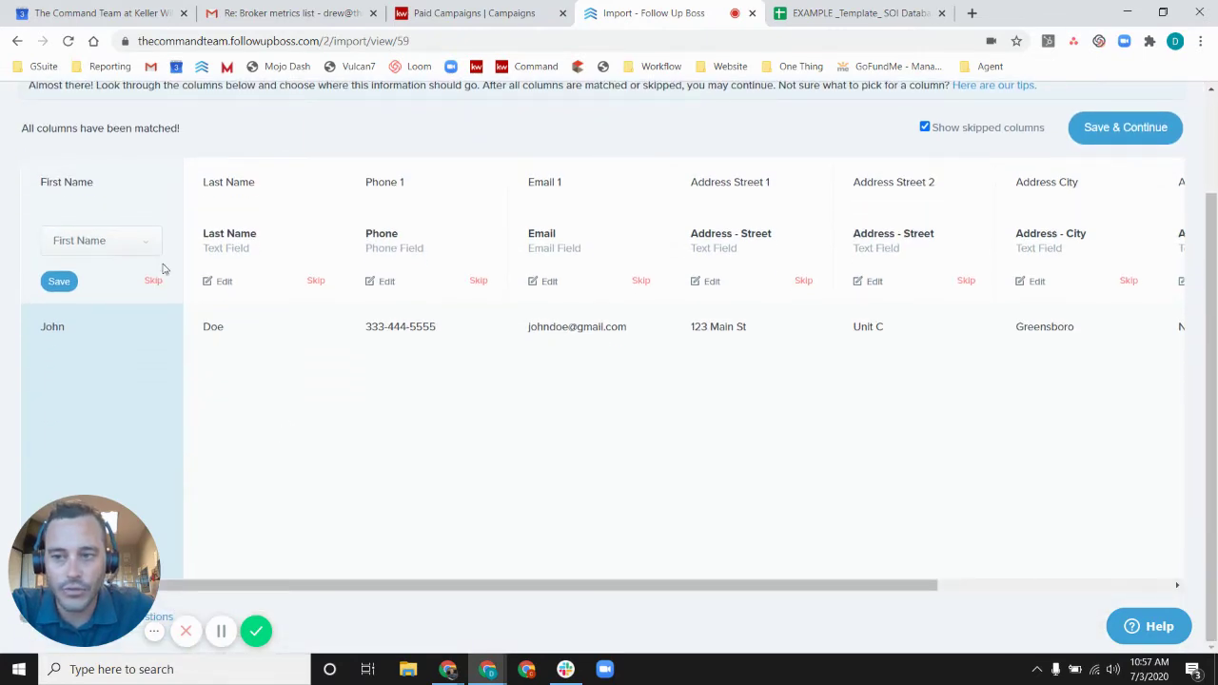
click(815, 15)
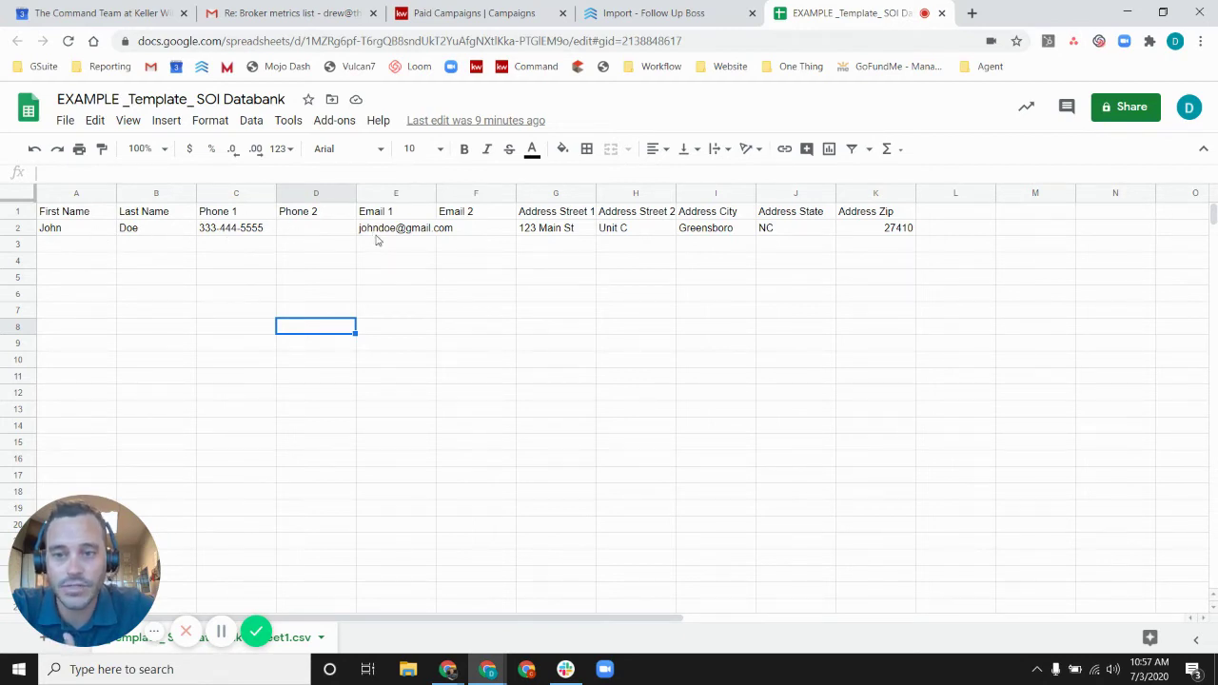
click(647, 17)
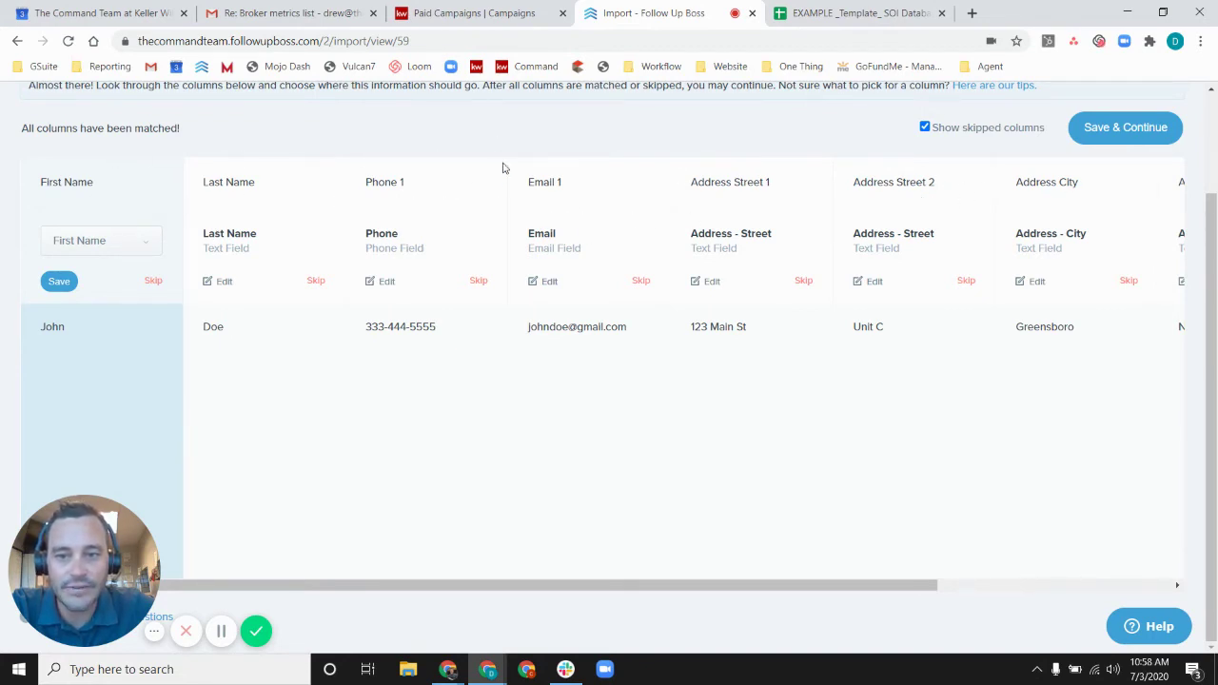
click(809, 13)
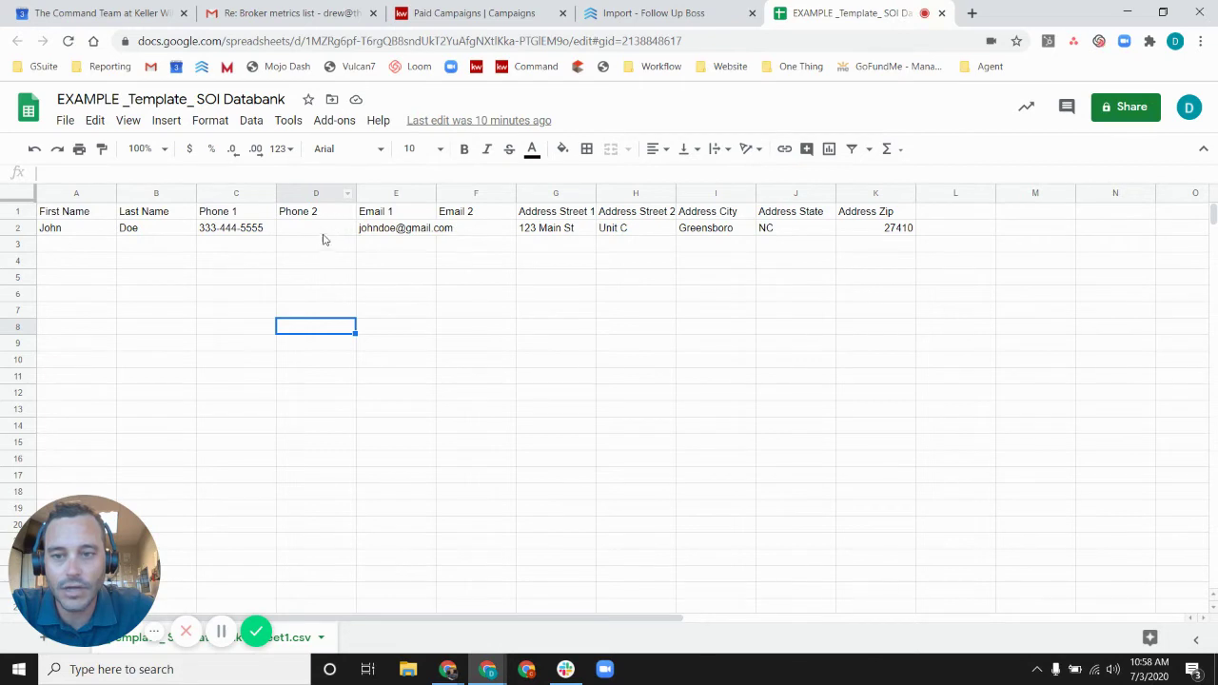
click(633, 13)
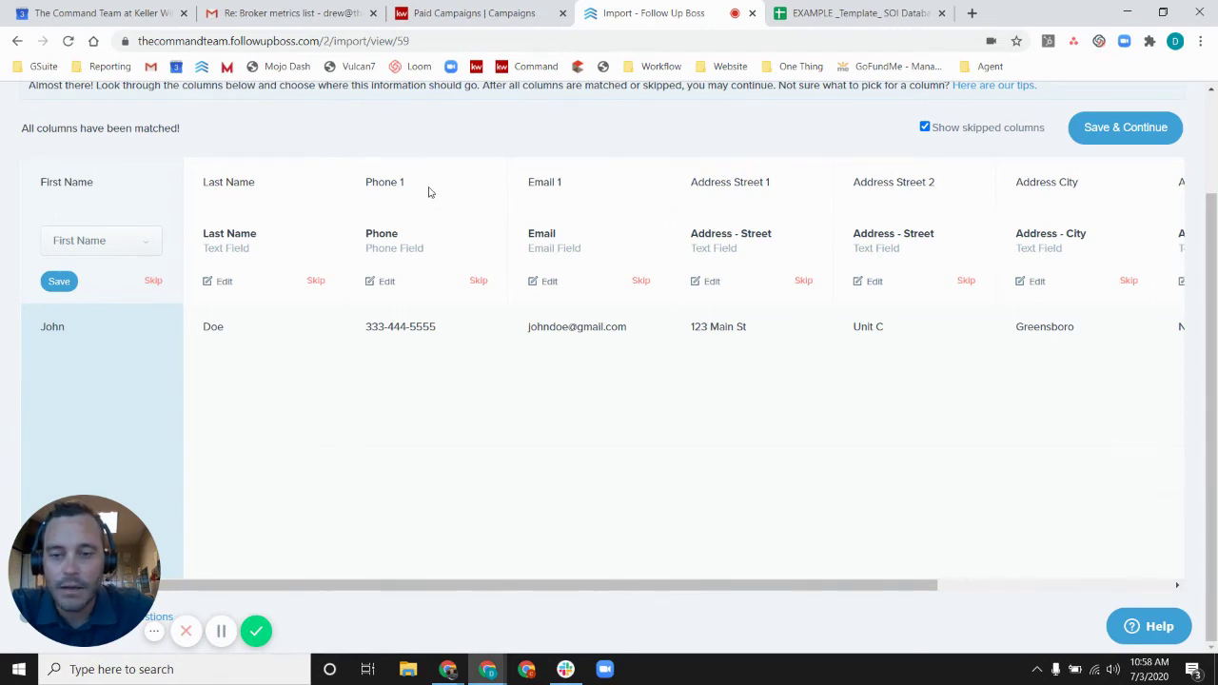
Step: Match the Email 1 import column to the Tags field
click(547, 284)
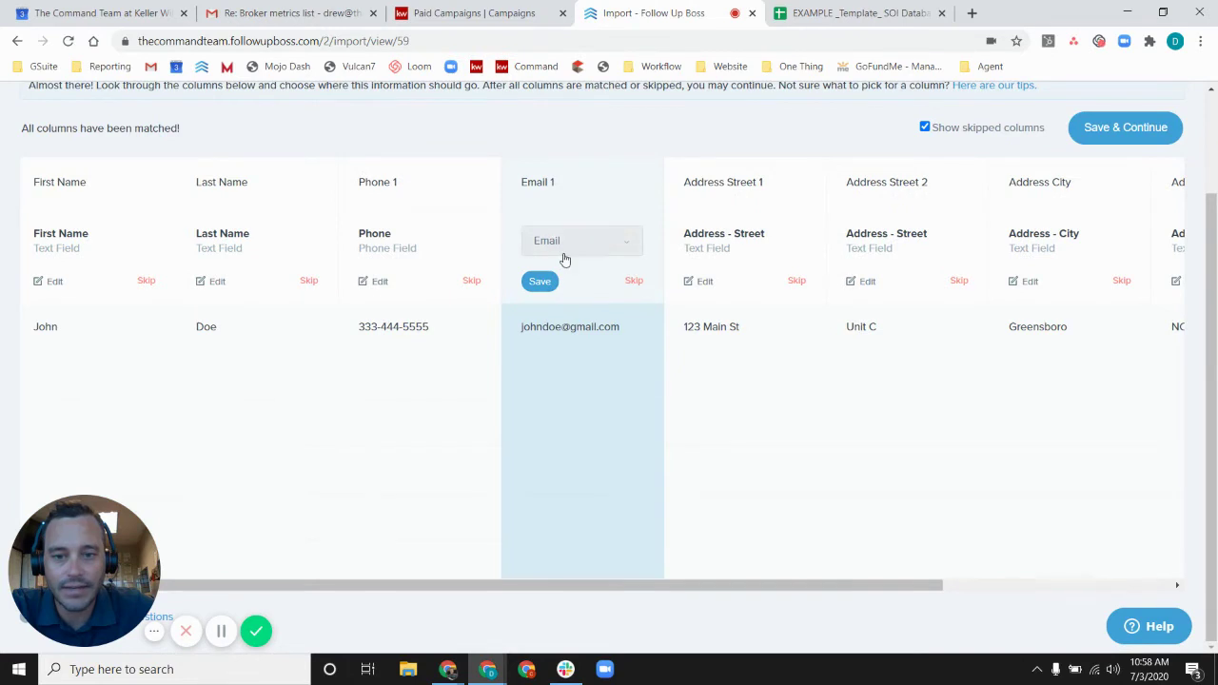
click(561, 249)
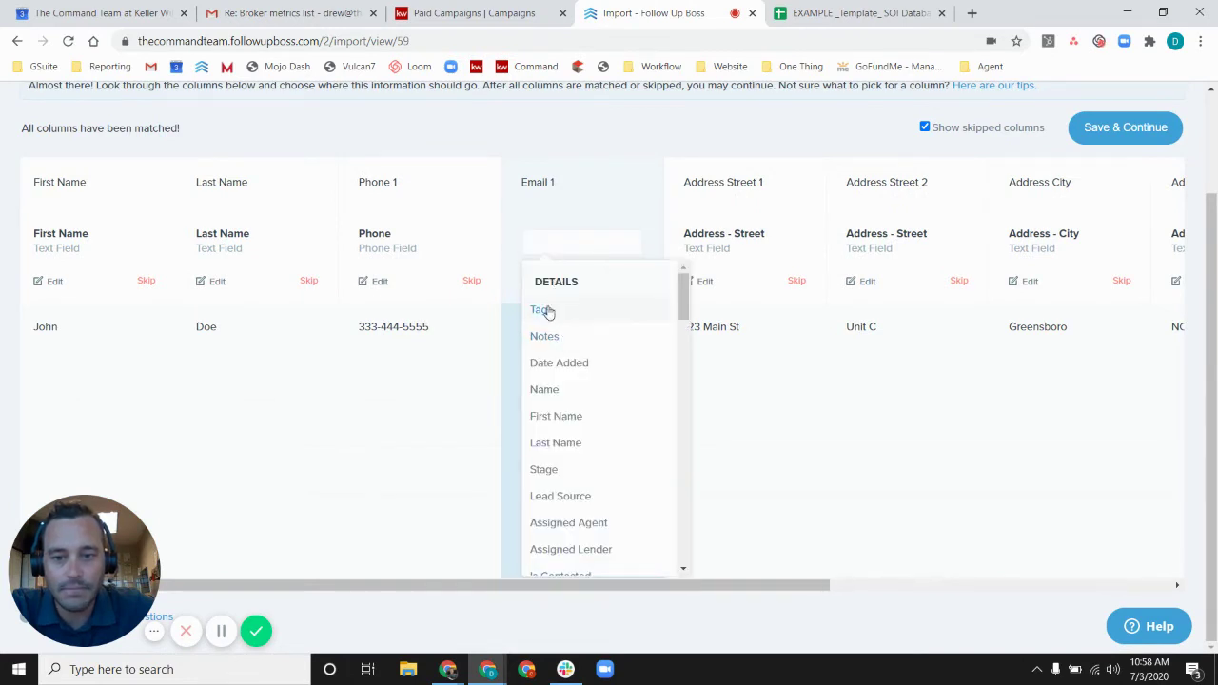
click(543, 310)
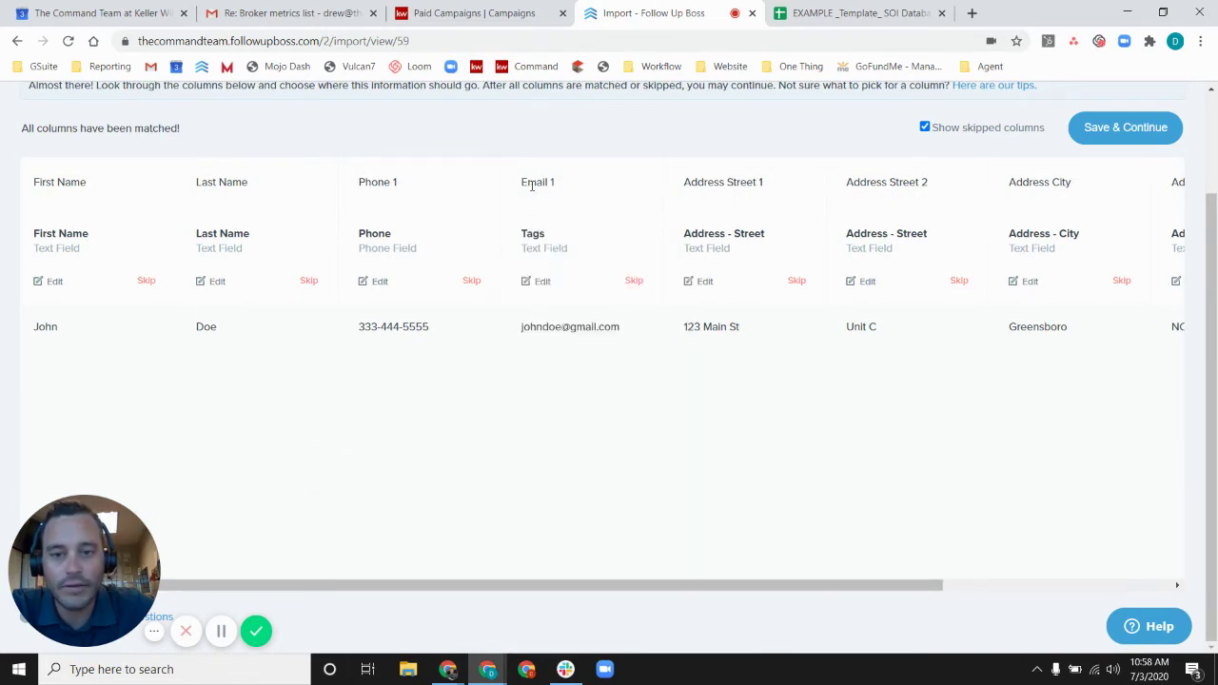
Step: Change the Email 1 import column's match to the Email field under Contact Information
click(542, 282)
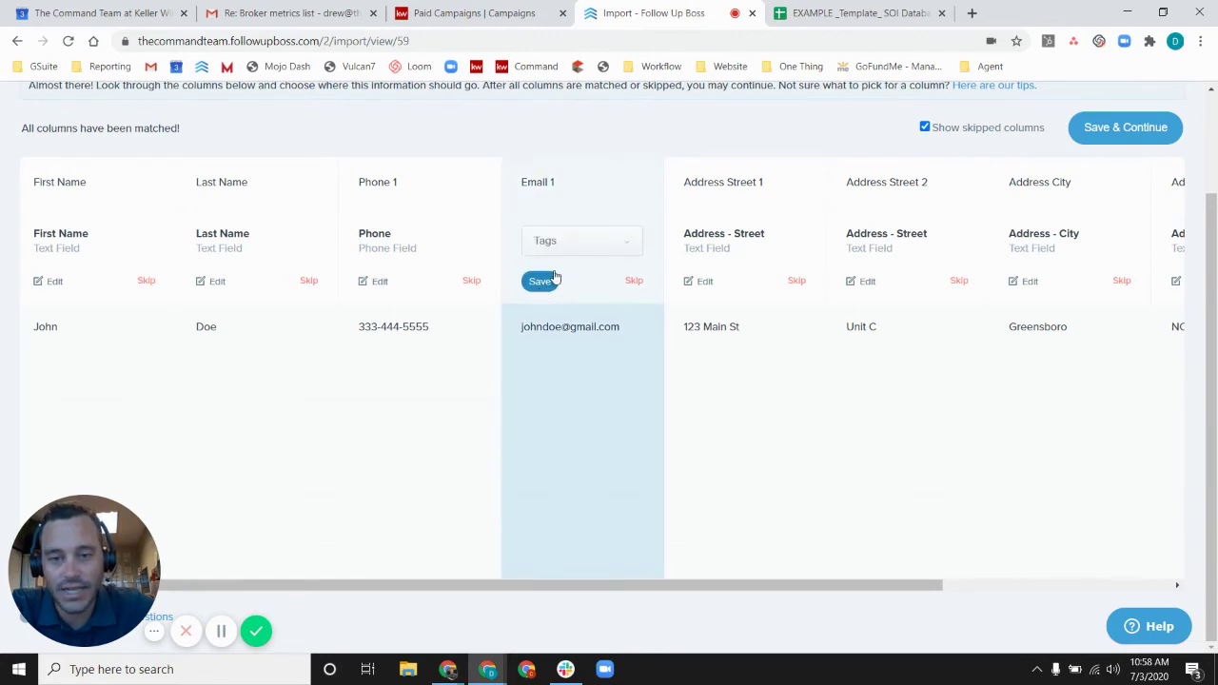
click(565, 249)
scroll(595, 338, down, 1)
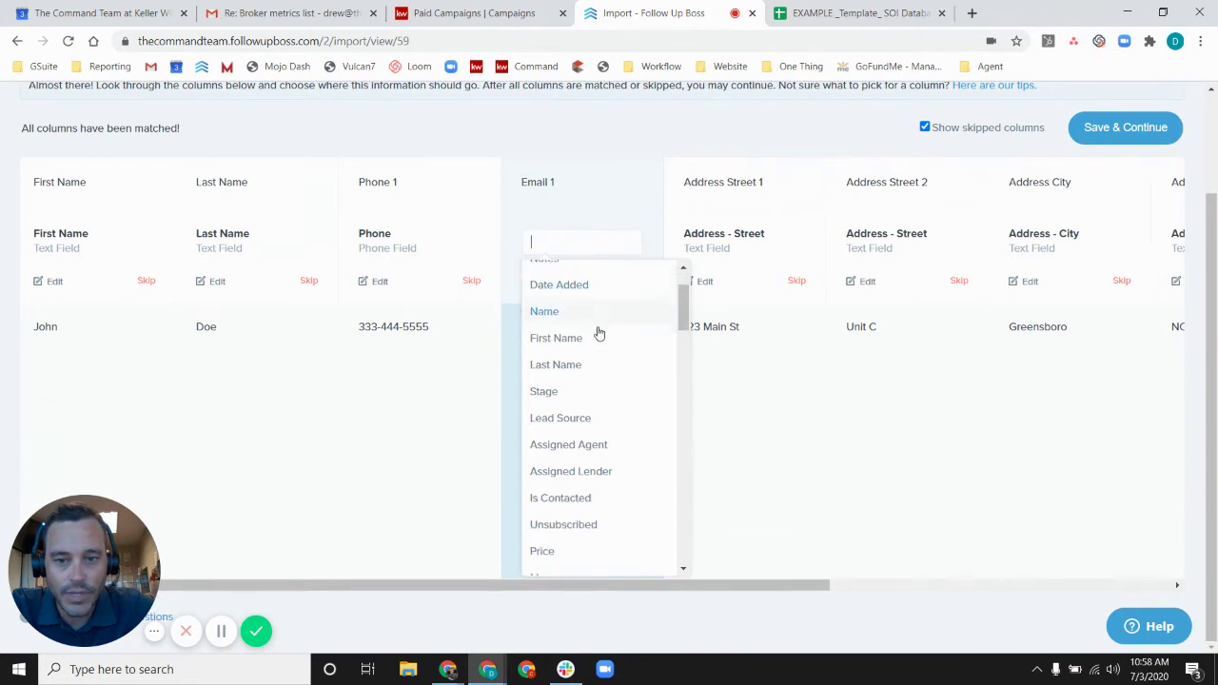
scroll(577, 304, up, 1)
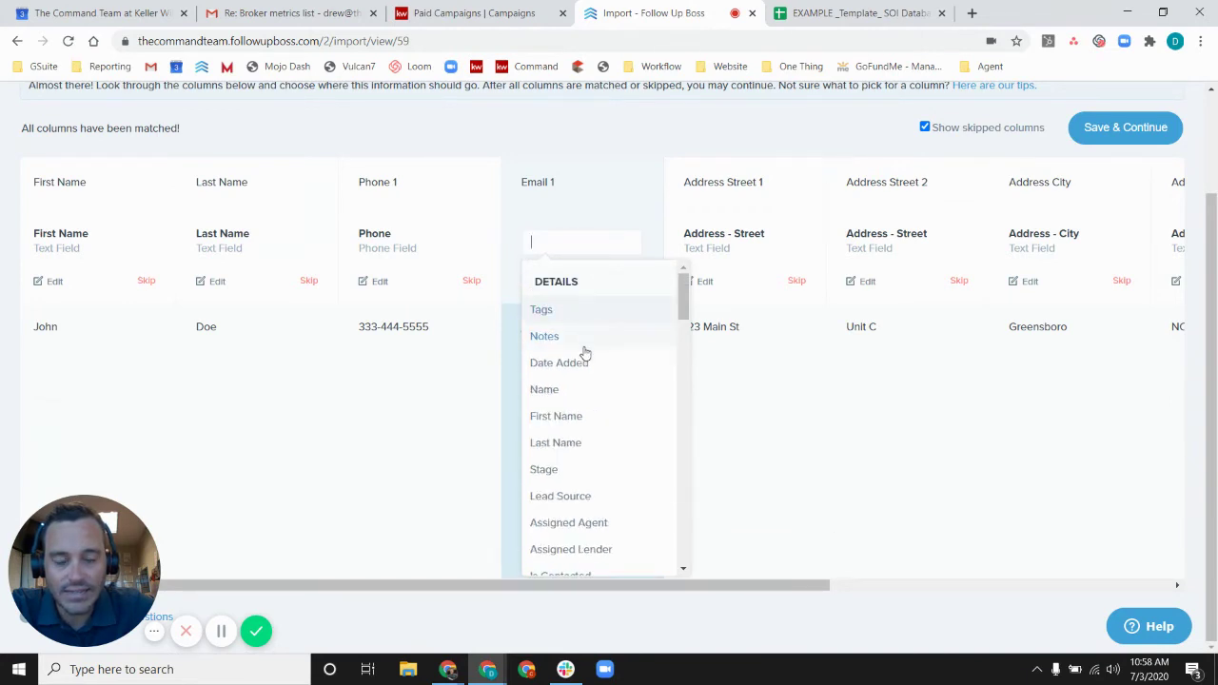
scroll(584, 385, down, 5)
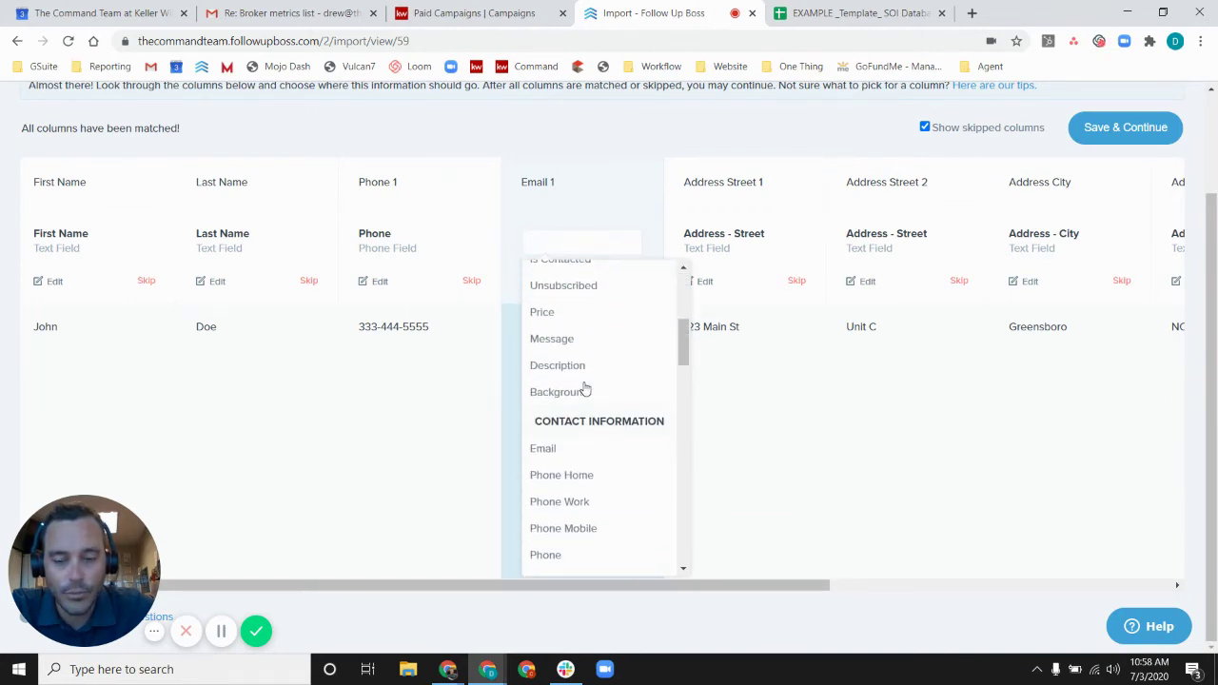
scroll(585, 388, down, 1)
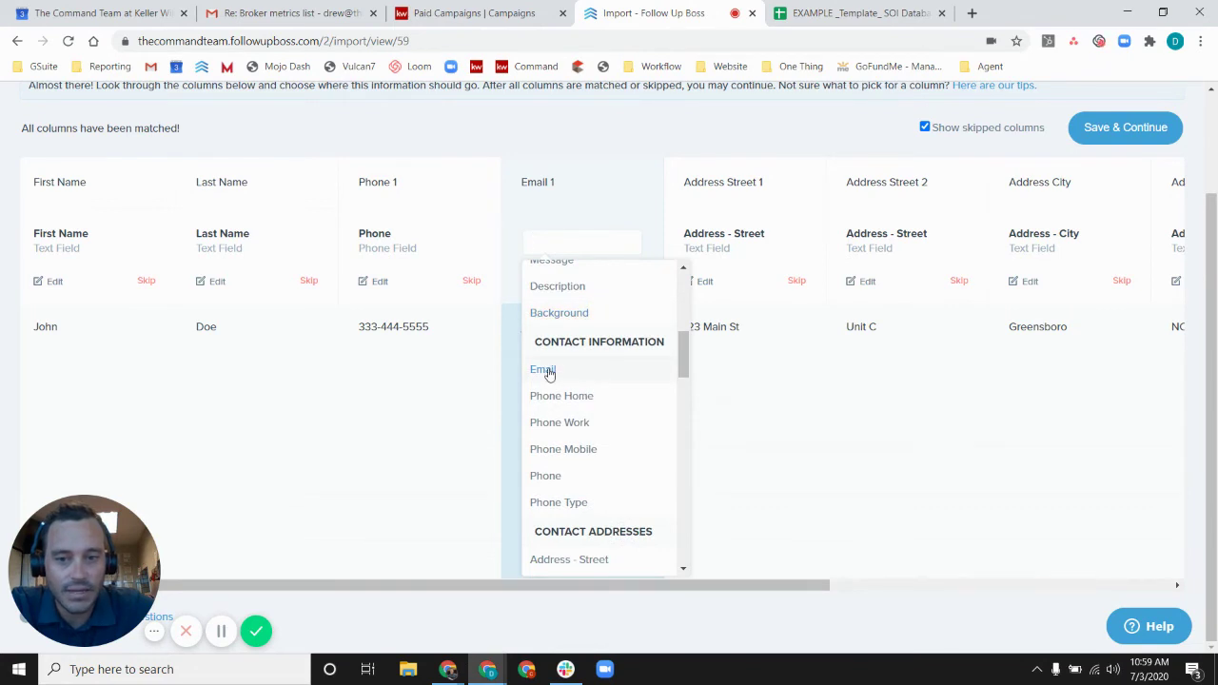
click(544, 370)
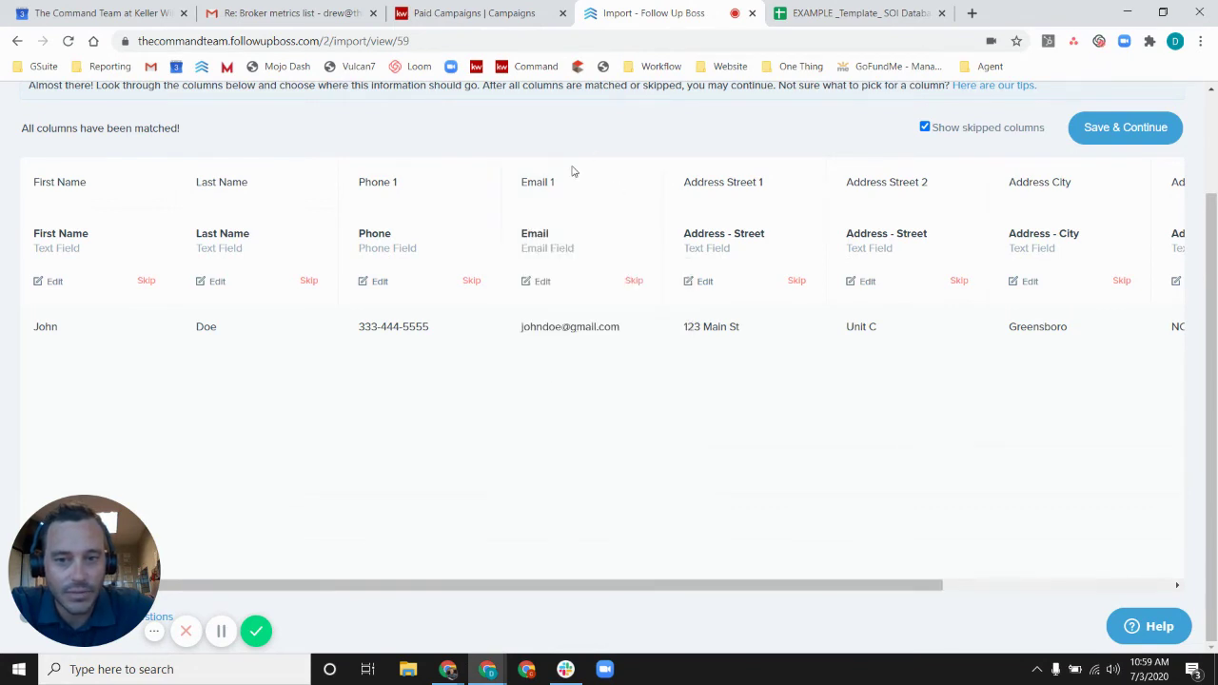
Step: Review all destination fields available for the Email 1 column, including the custom field options, and keep it matched to Email
click(529, 285)
click(566, 240)
scroll(596, 362, down, 6)
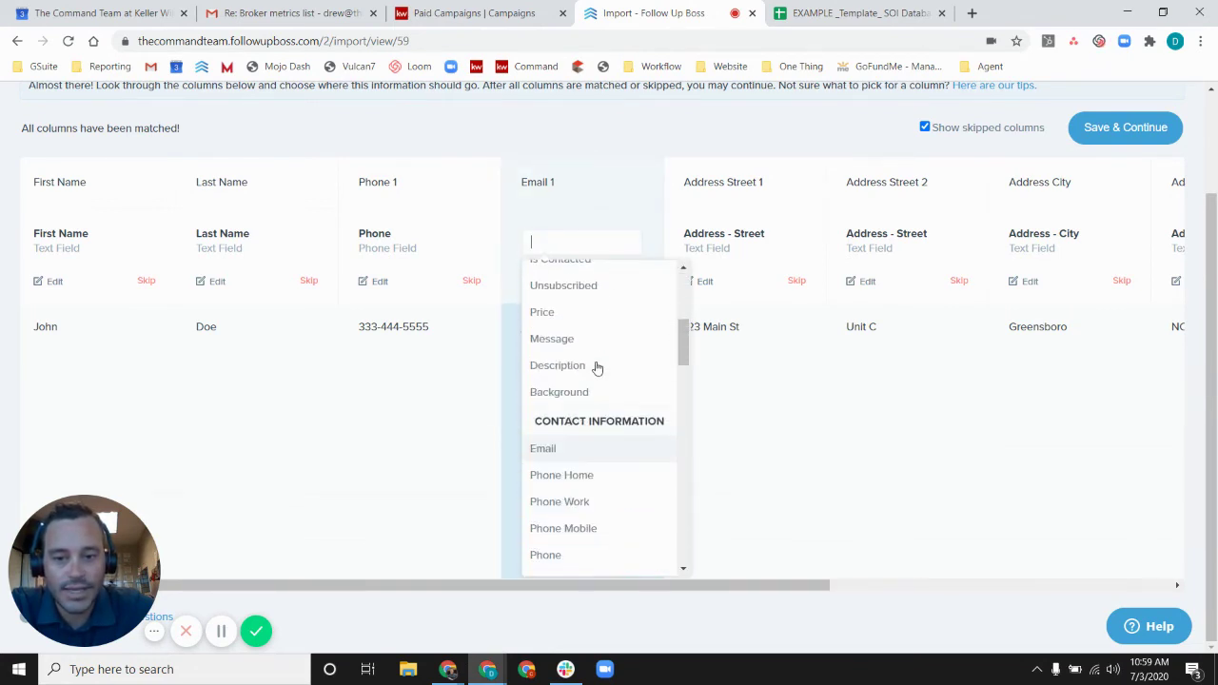
scroll(596, 367, down, 10)
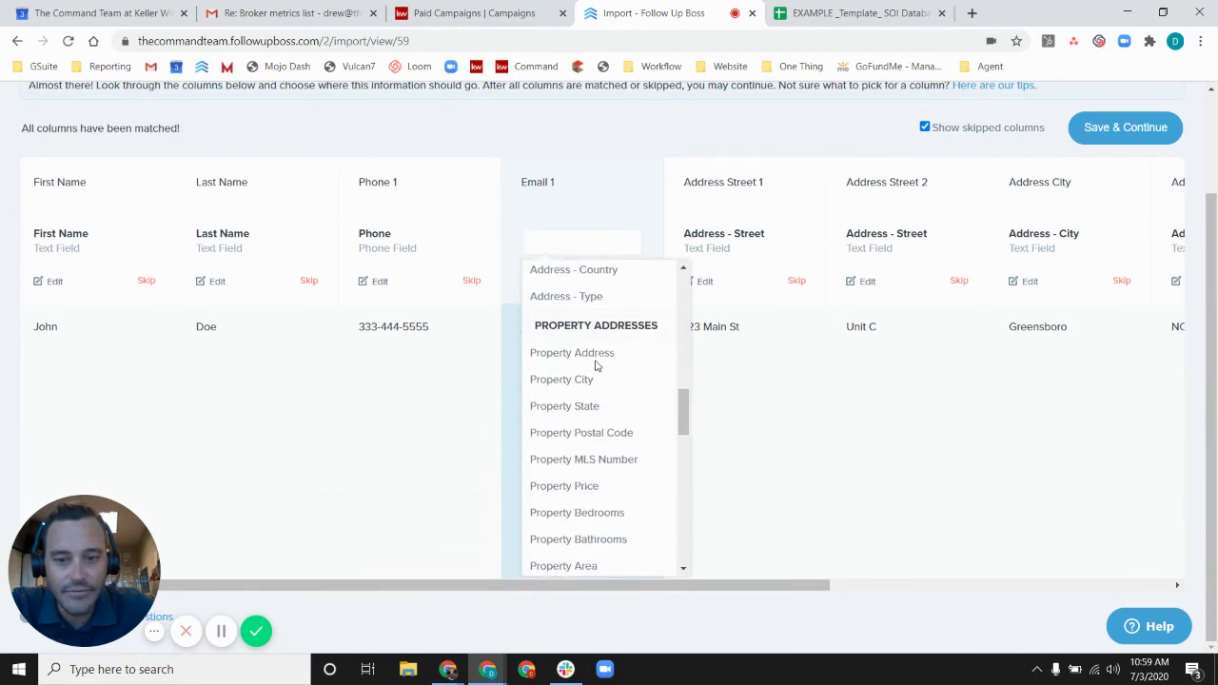
scroll(595, 367, down, 10)
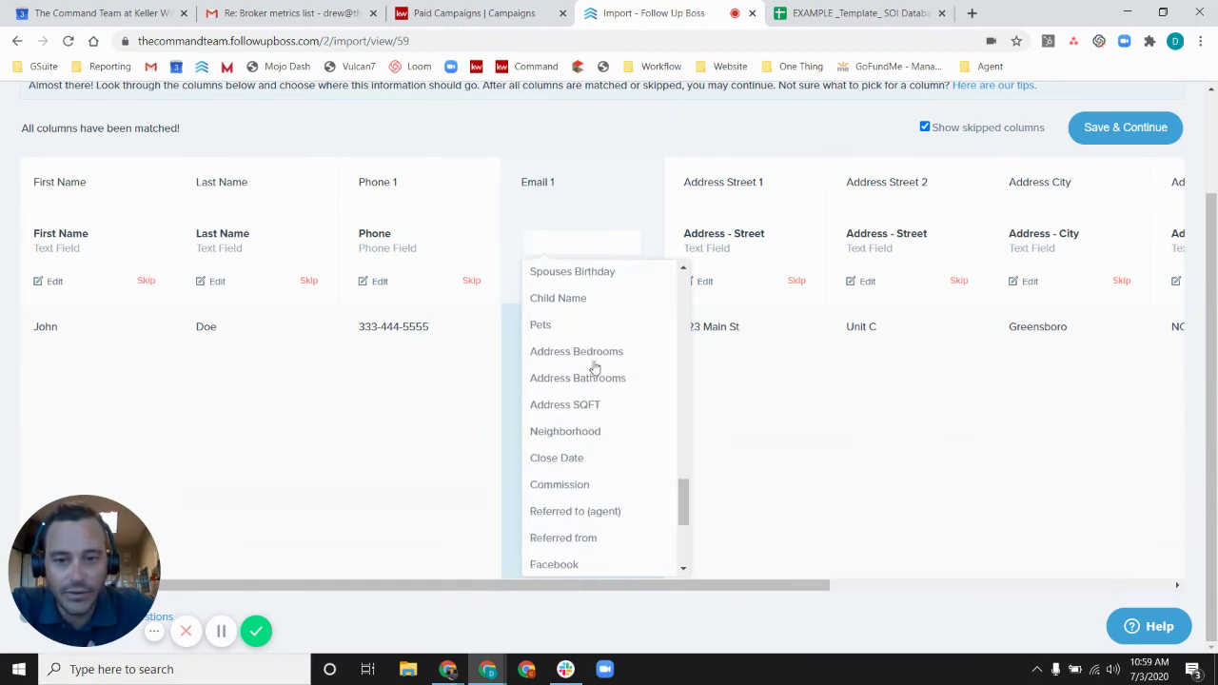
scroll(594, 368, down, 5)
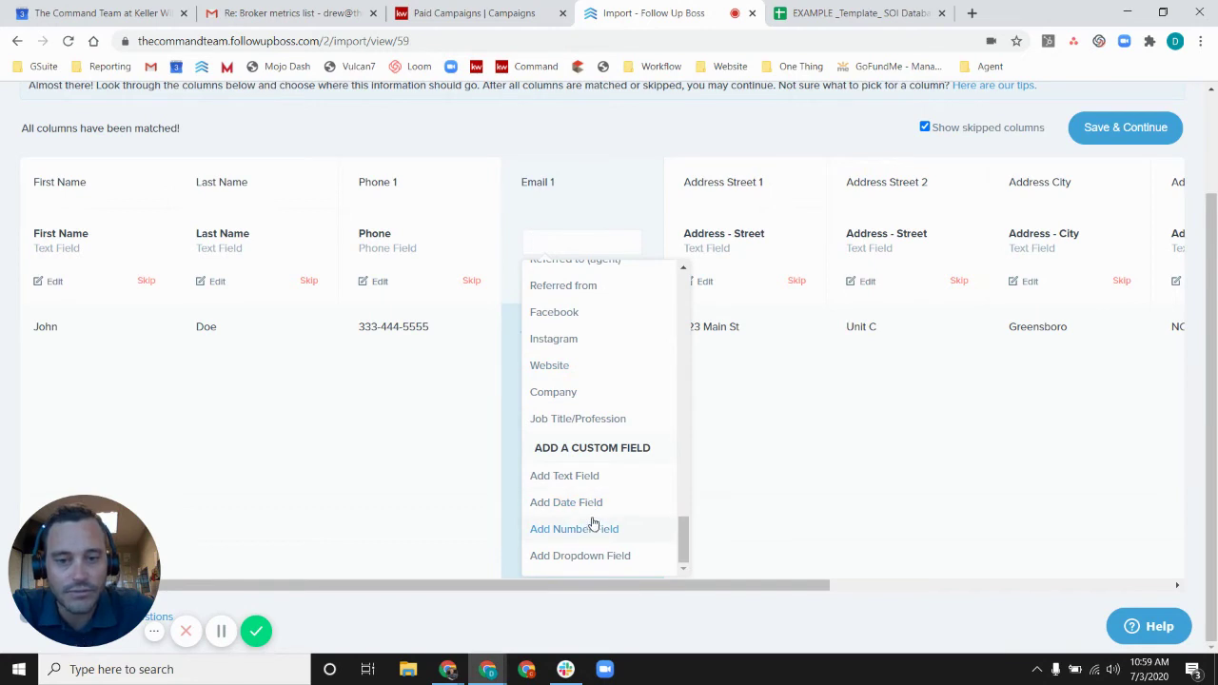
scroll(592, 521, up, 12)
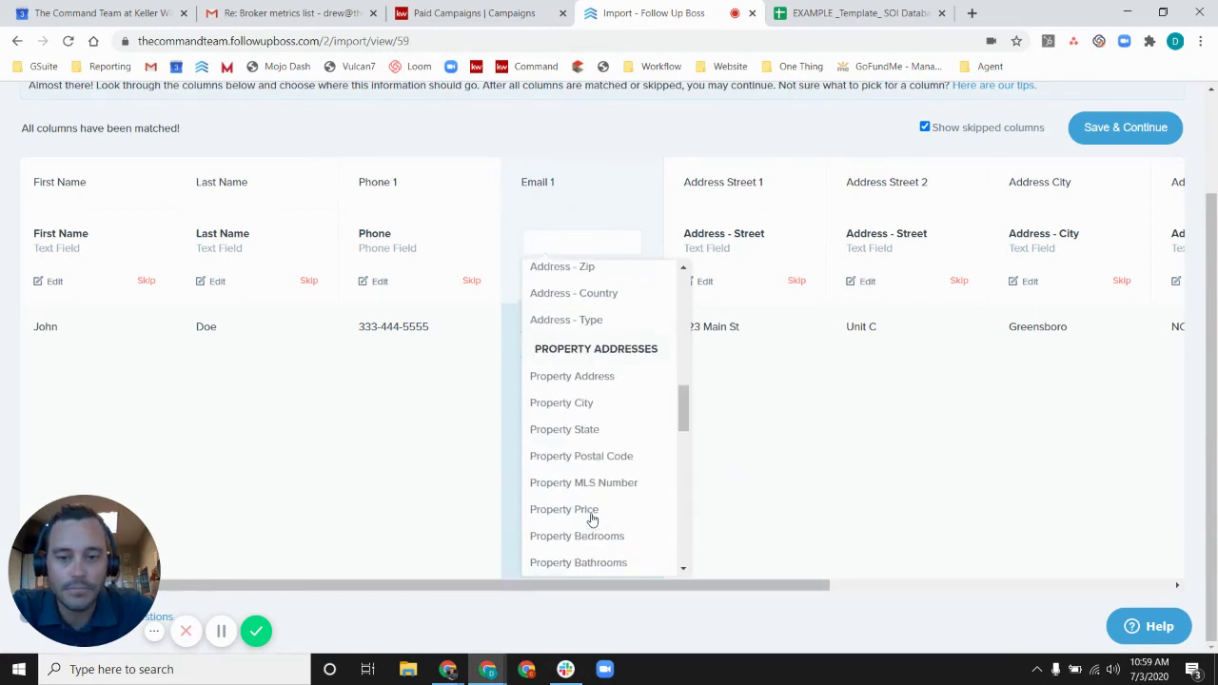
scroll(592, 518, up, 6)
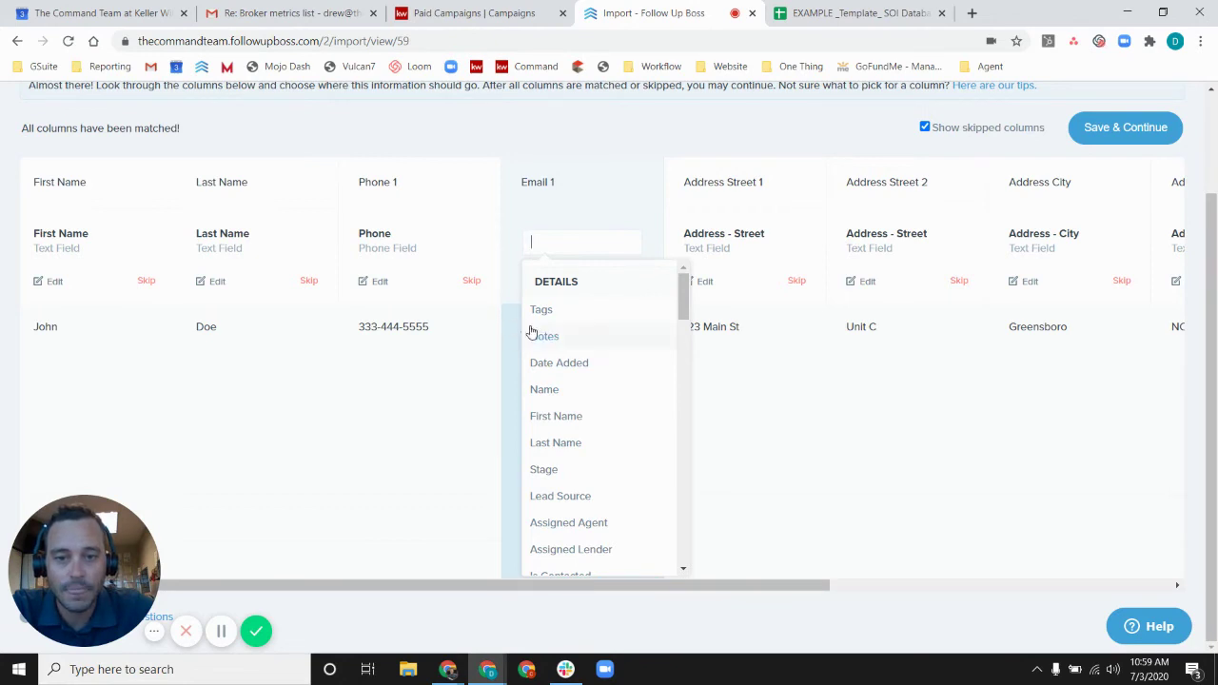
scroll(561, 419, down, 6)
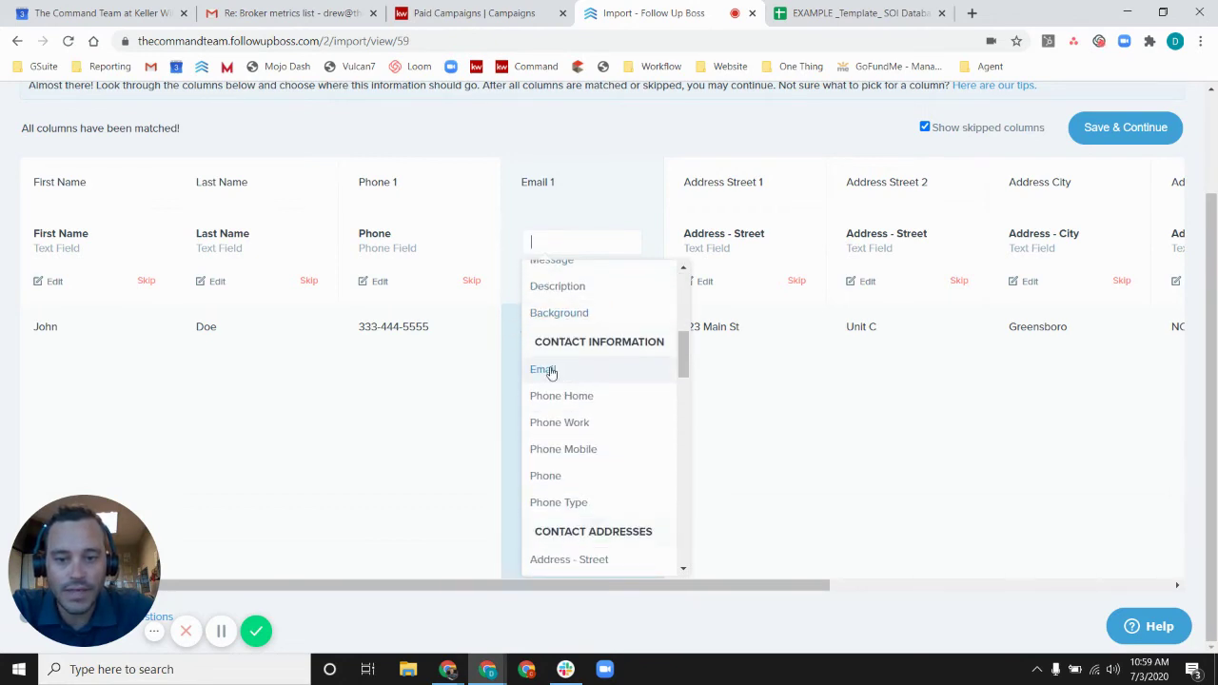
click(545, 371)
Step: Check the Email 1 column against the Google Sheets template, and recheck the First Name, Last Name and Phone 1 matches in Follow Up Boss
click(818, 13)
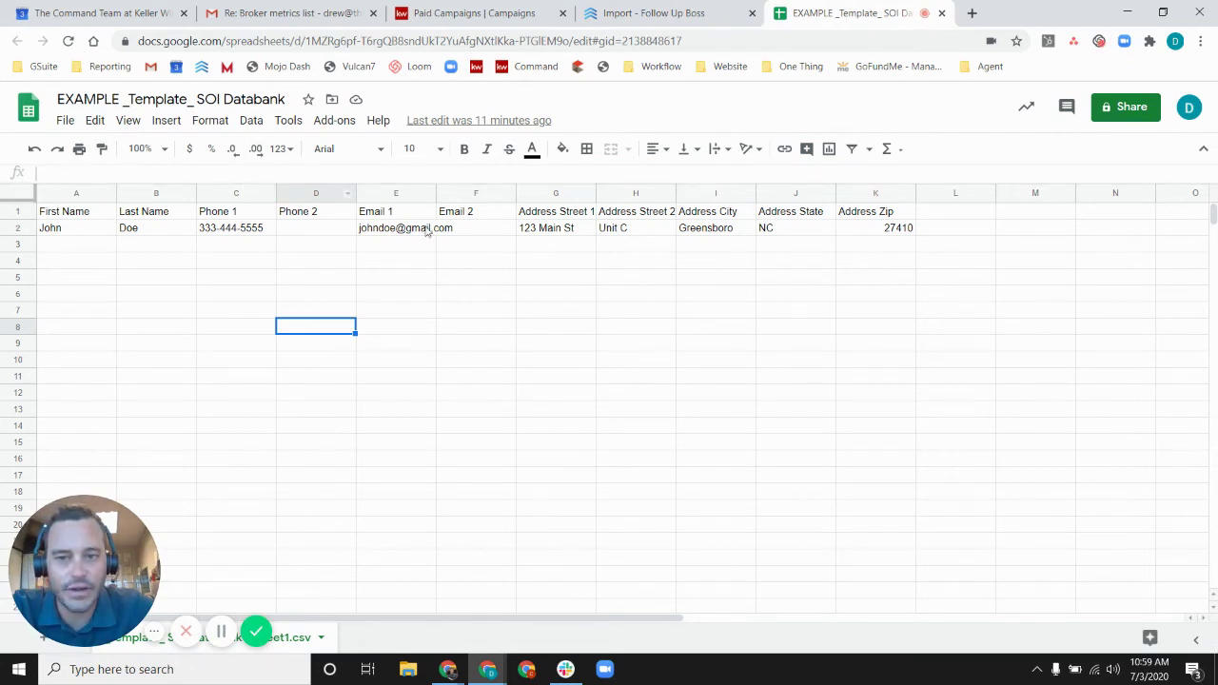
click(687, 17)
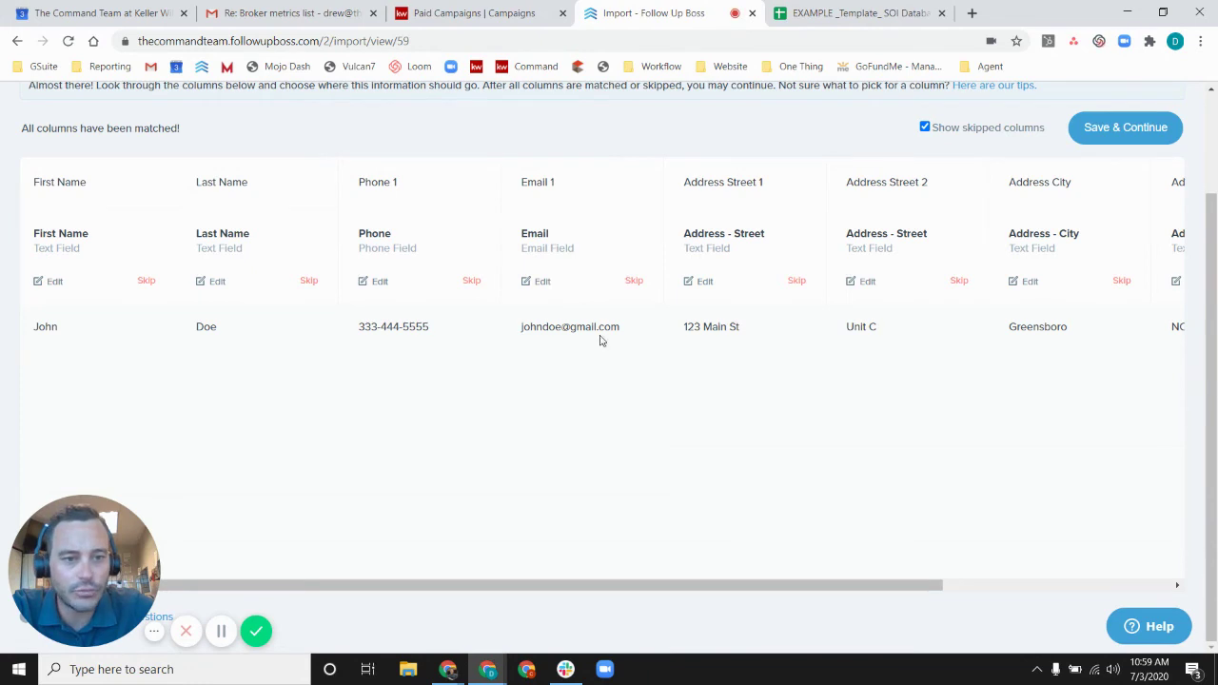
click(55, 283)
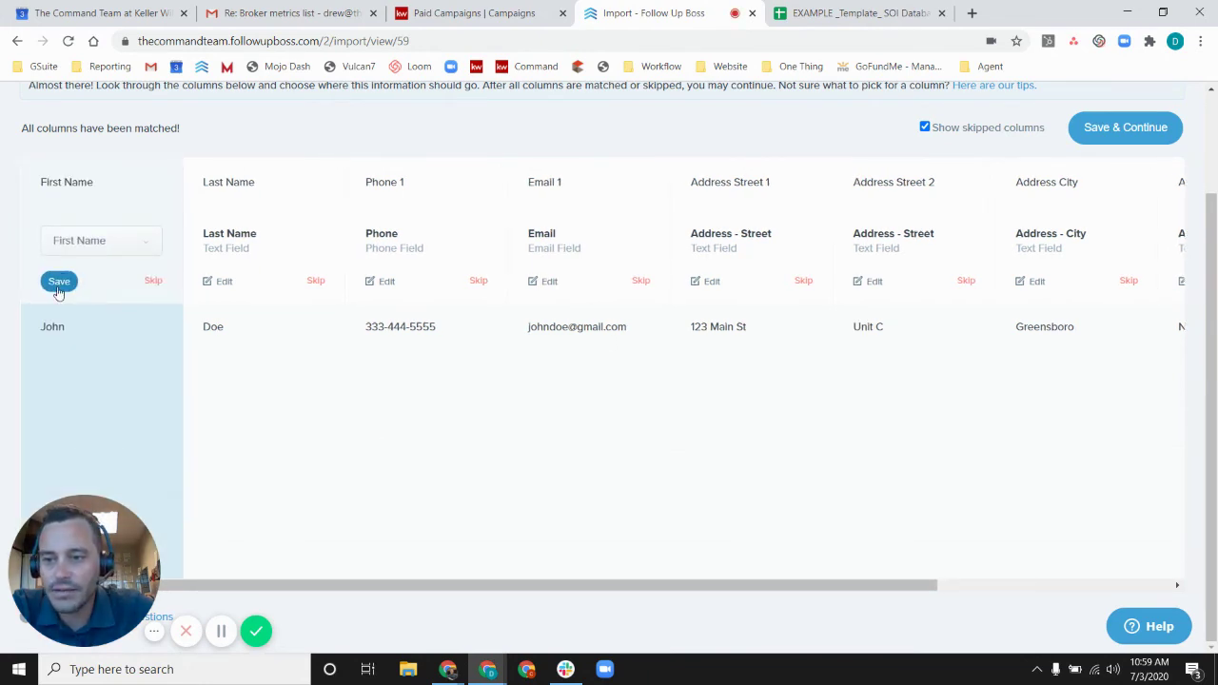
click(57, 286)
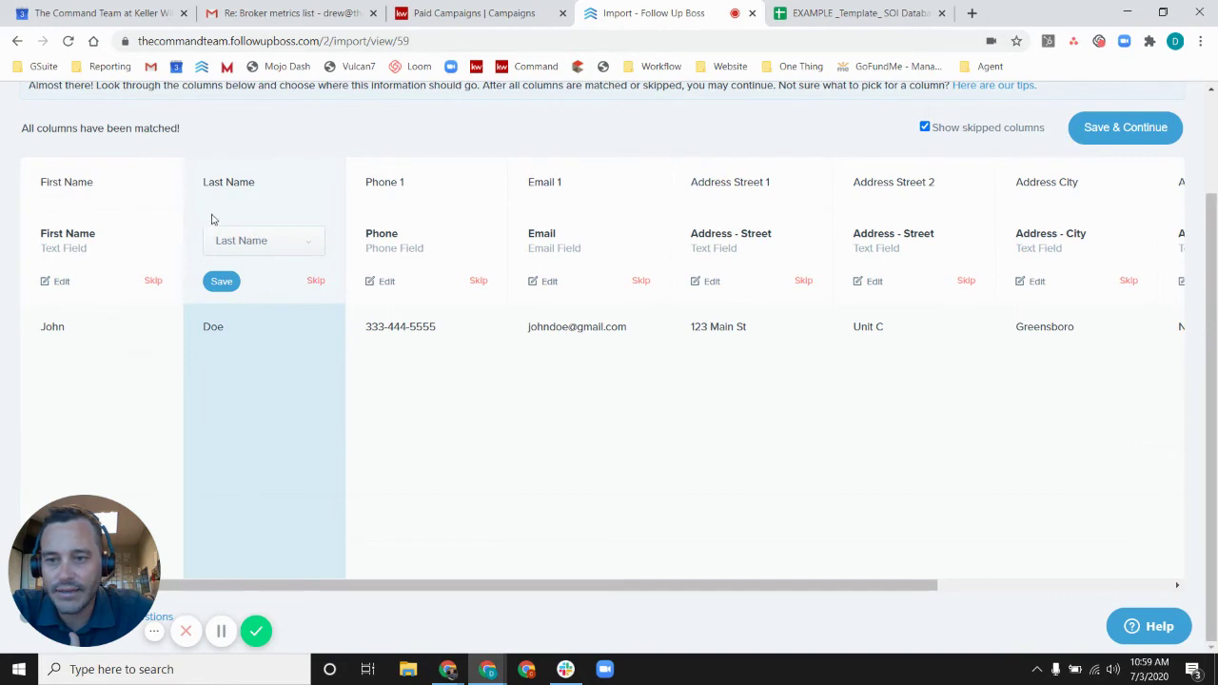
click(219, 290)
click(386, 283)
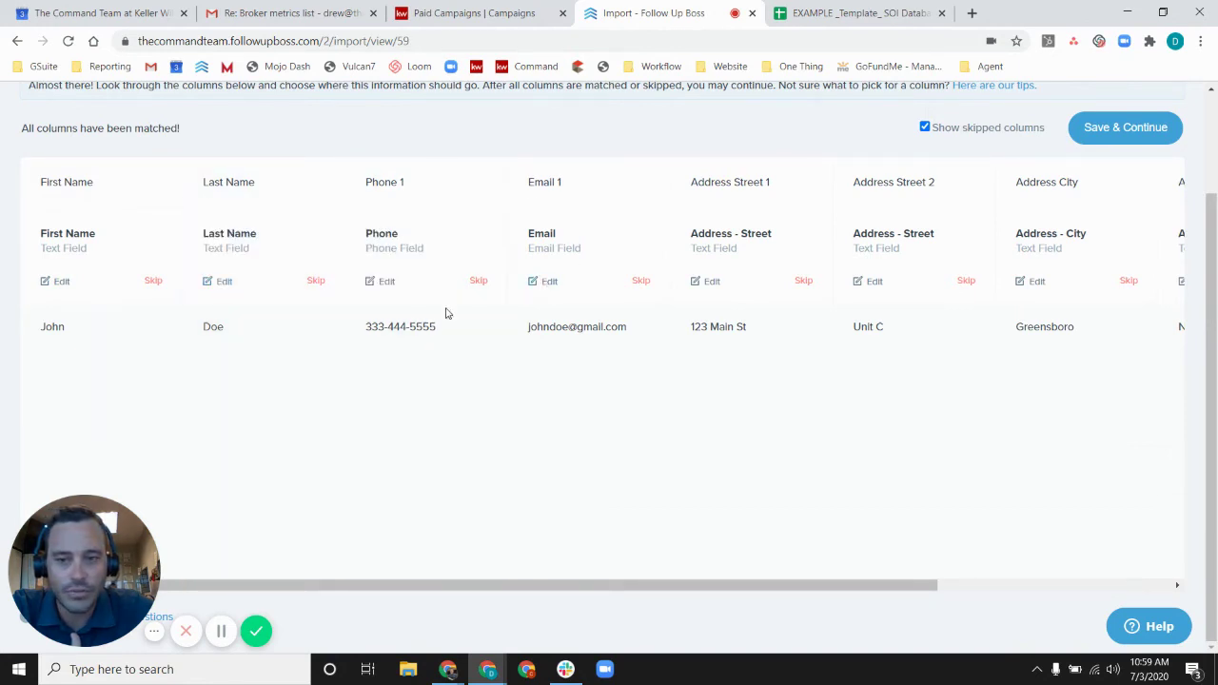
Step: Review the contact address and property address destination fields for the Address Street 1 column, keeping it matched to Address - Street
drag(476, 583, 796, 606)
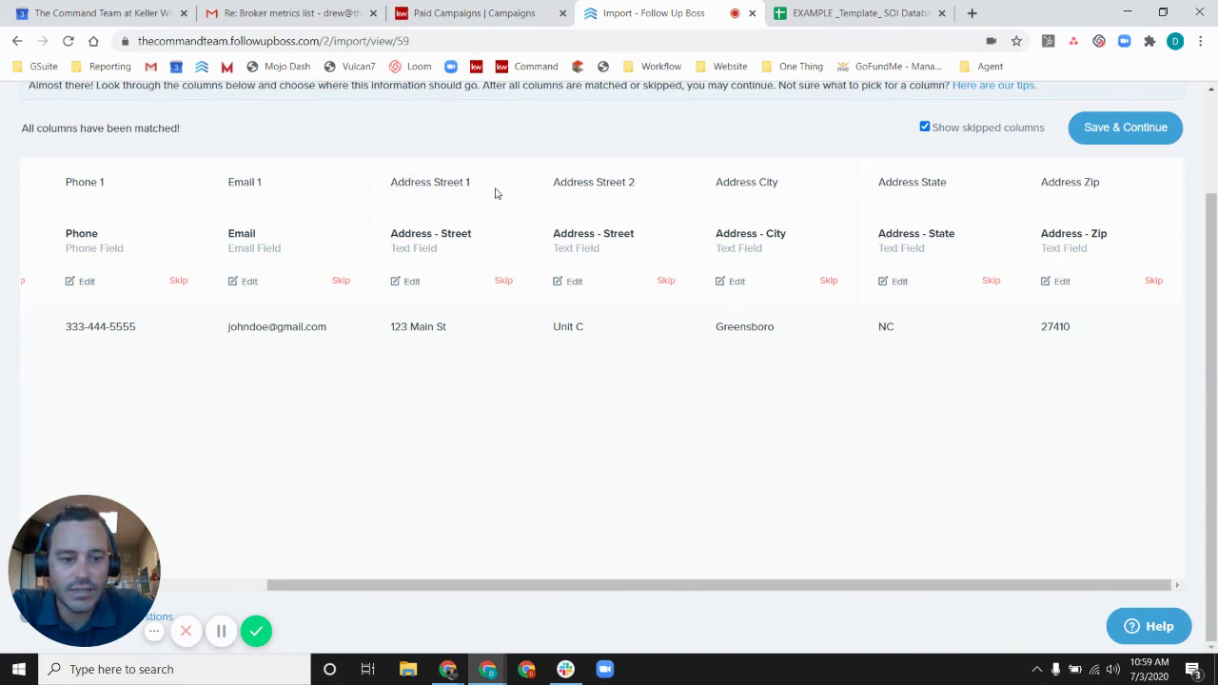
click(408, 281)
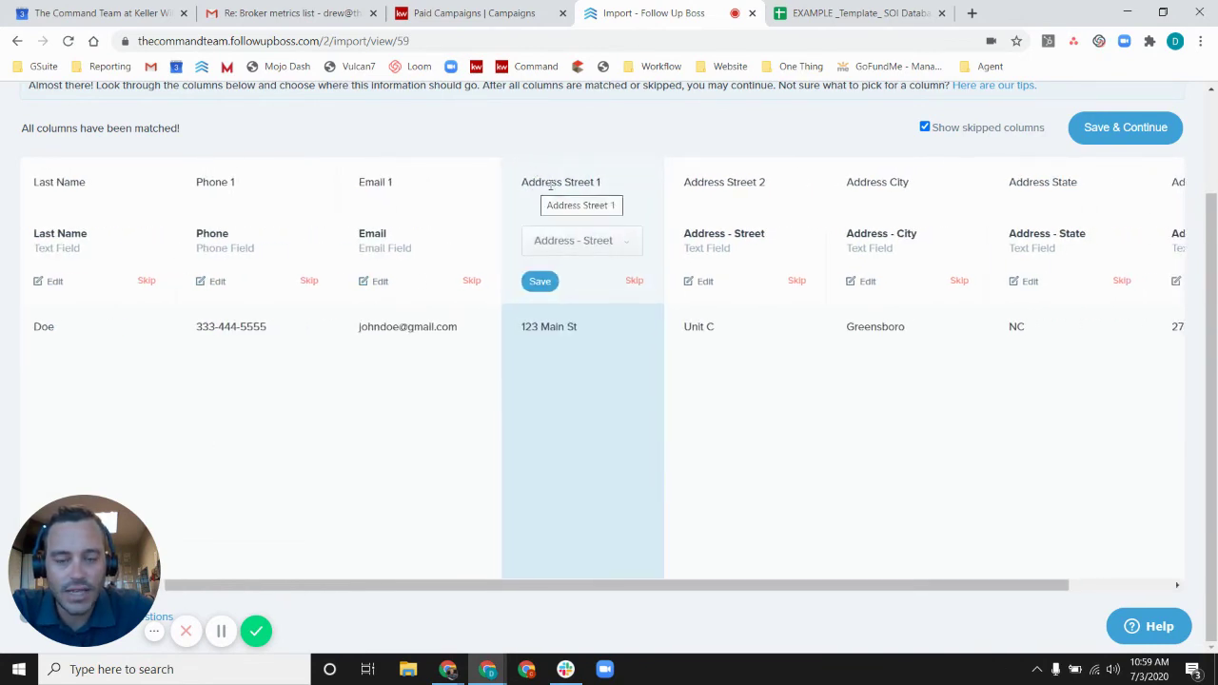
click(574, 241)
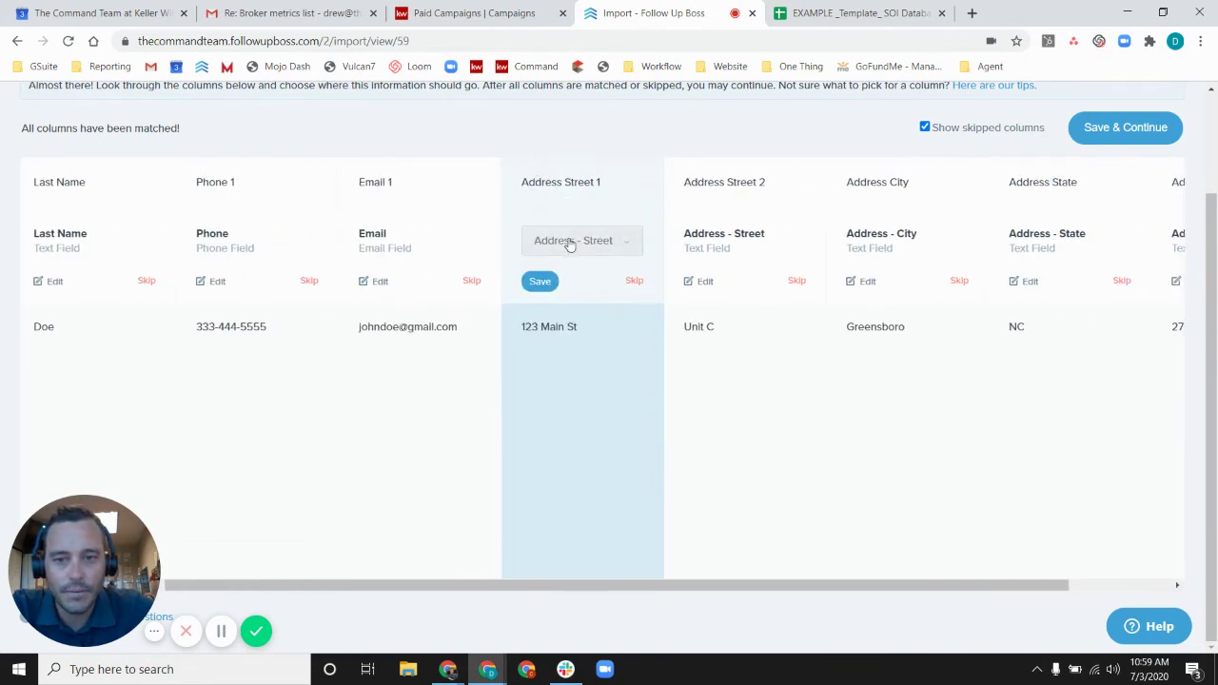
scroll(612, 339, down, 1)
scroll(632, 402, down, 4)
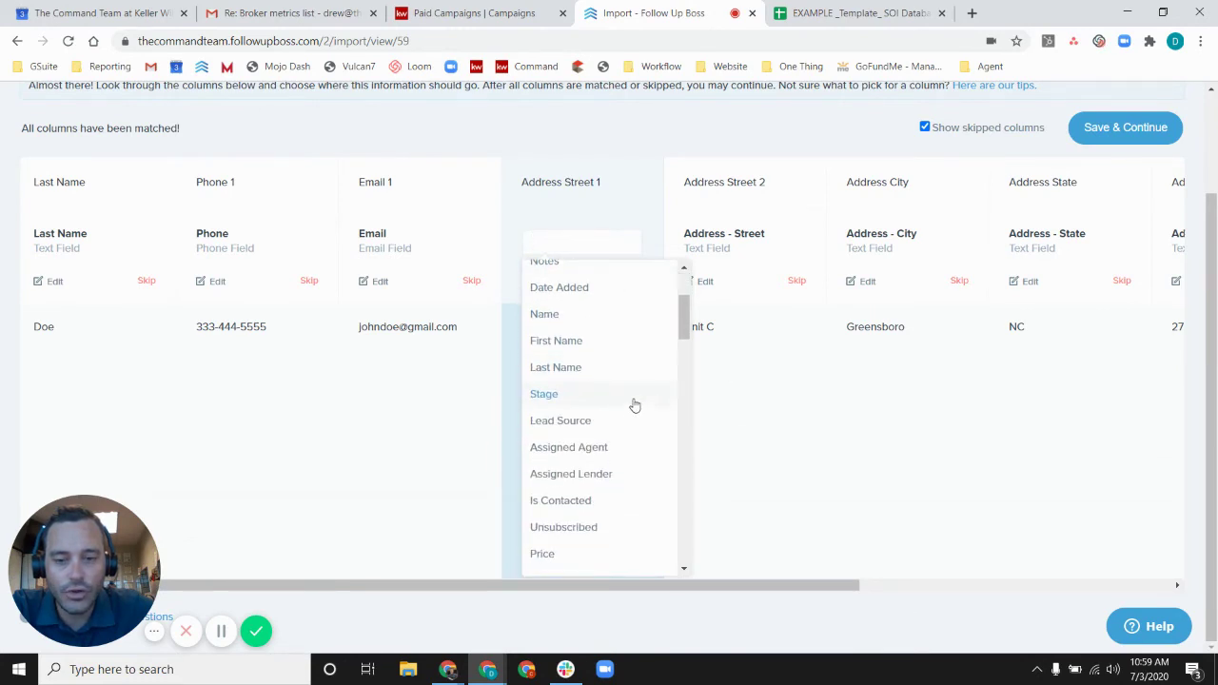
scroll(614, 404, down, 4)
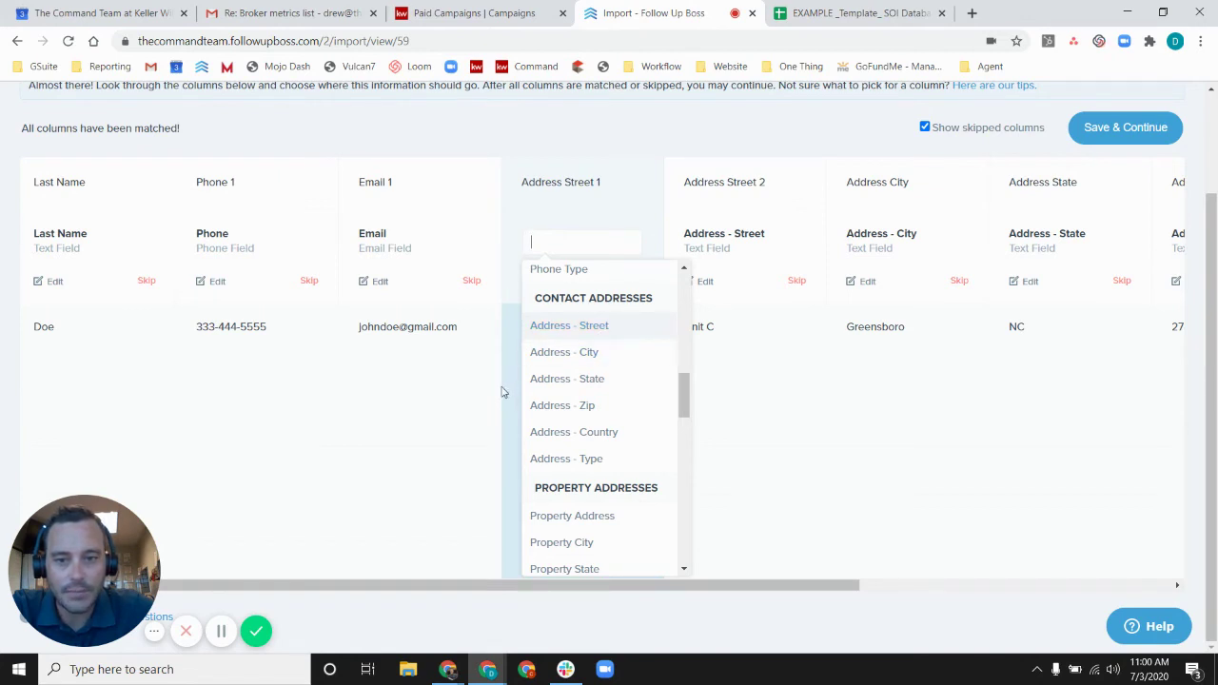
scroll(564, 414, down, 1)
scroll(564, 414, down, 1)
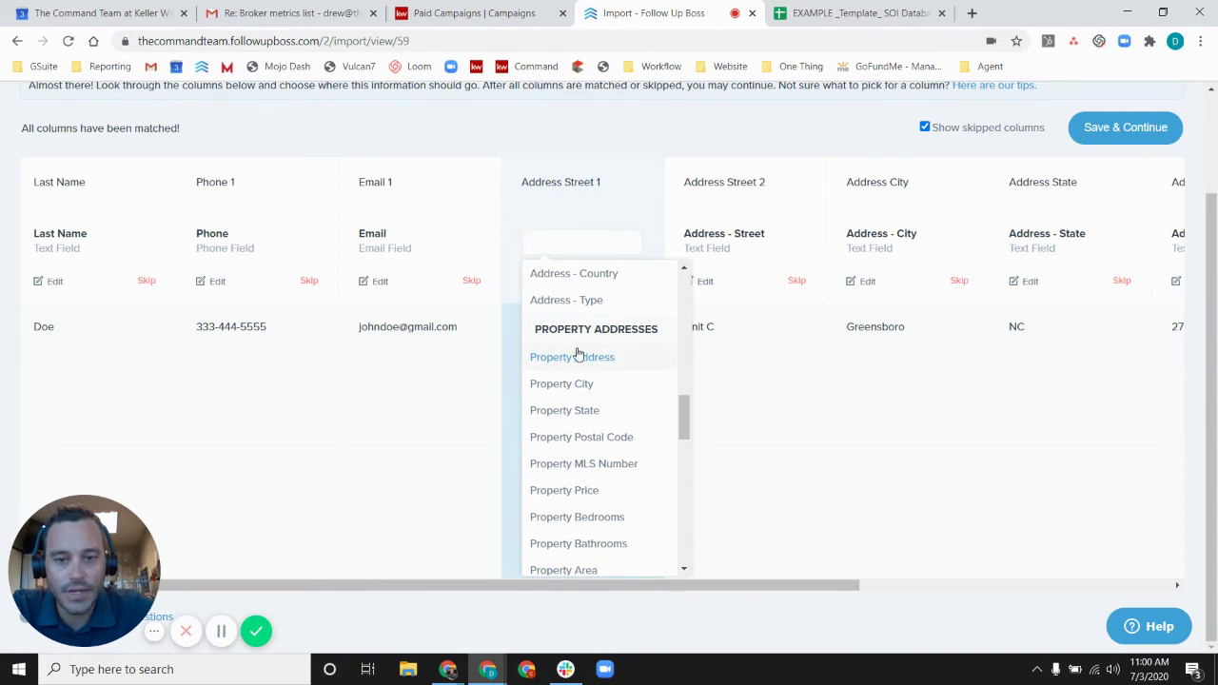
scroll(561, 374, down, 2)
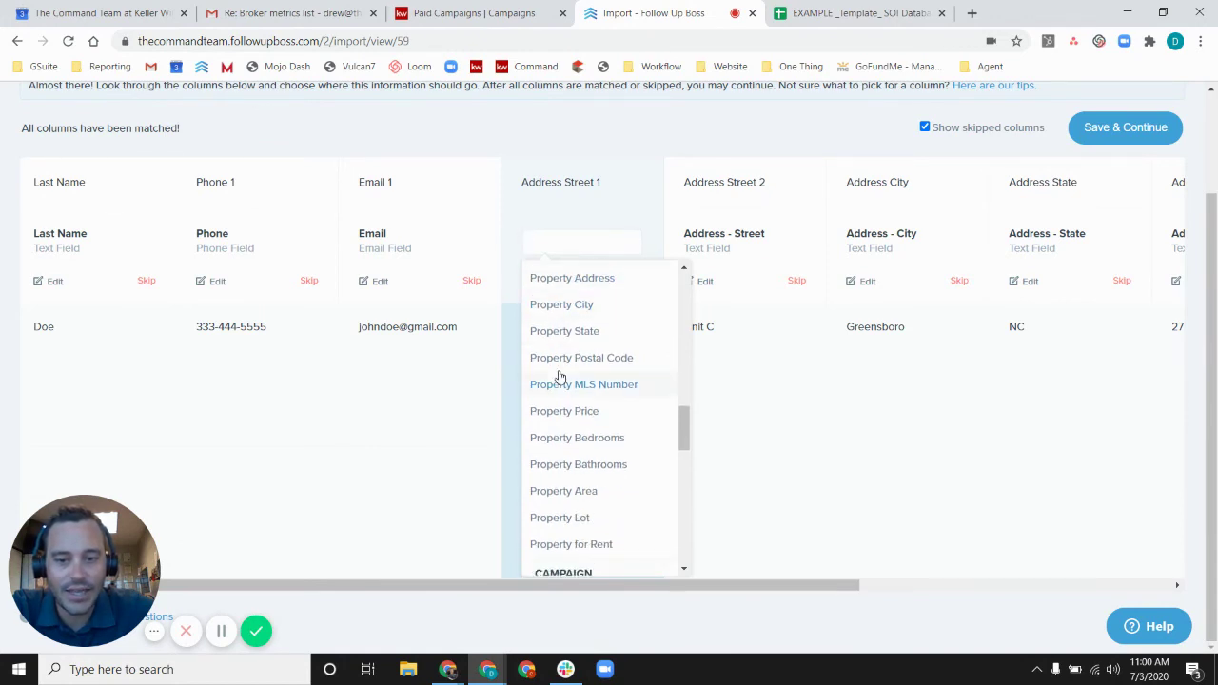
scroll(559, 483, up, 2)
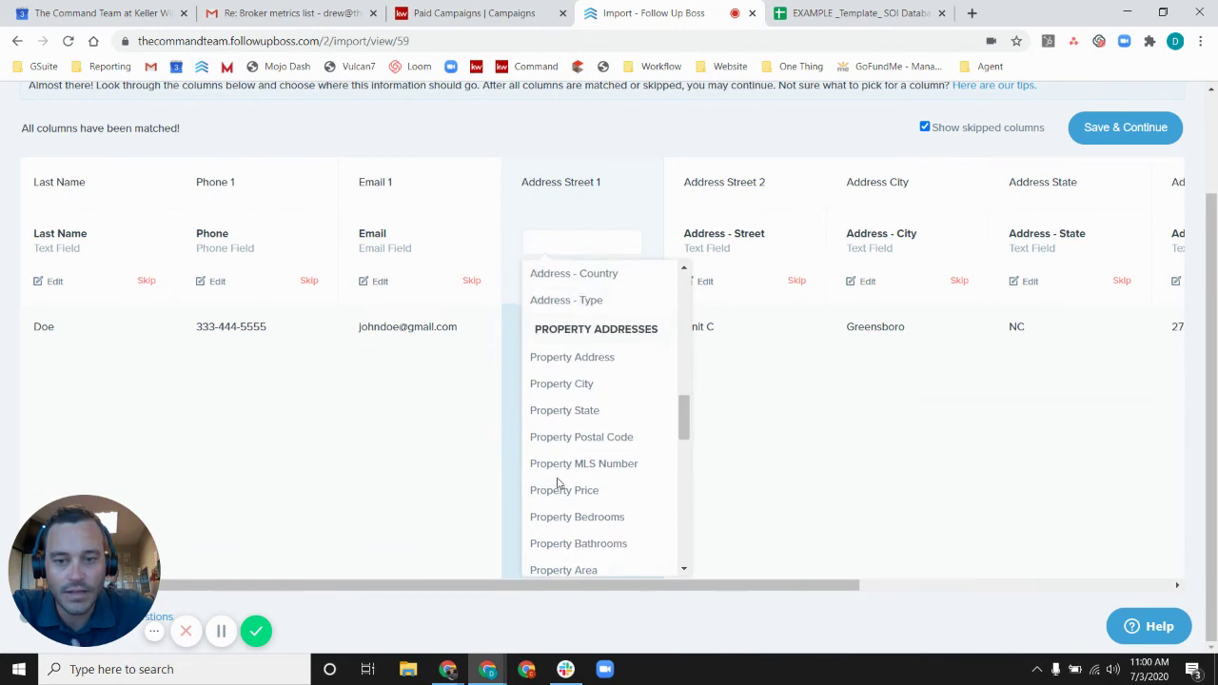
scroll(558, 483, up, 2)
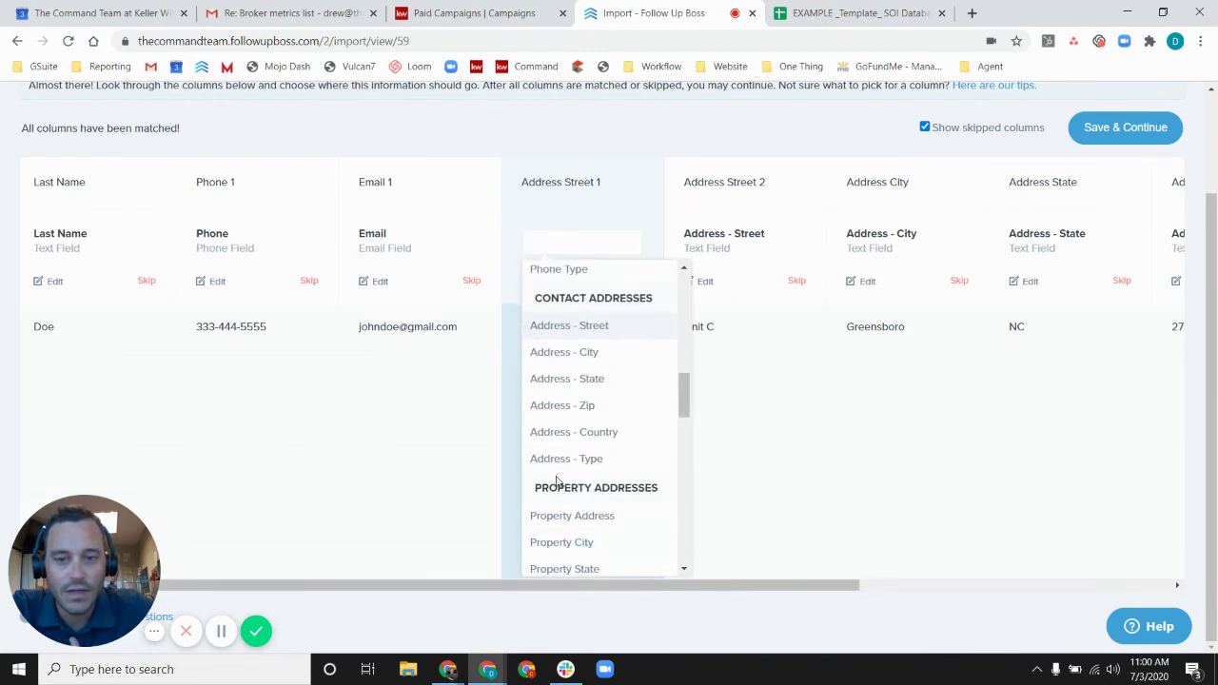
click(547, 147)
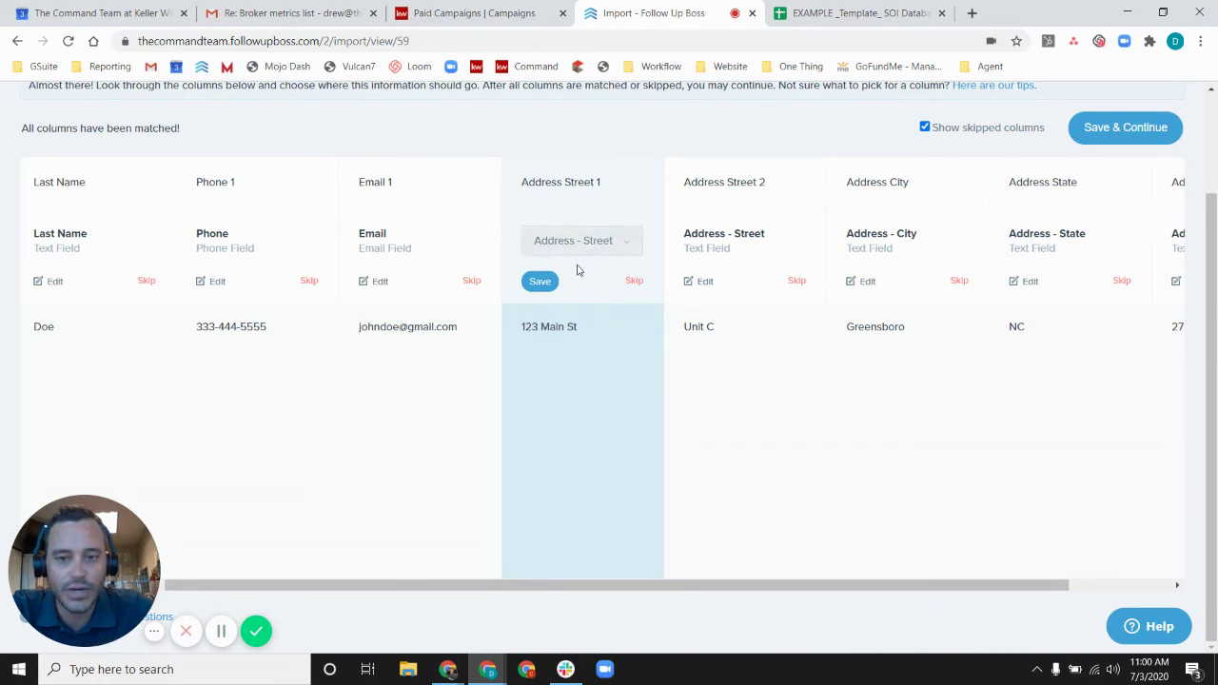
Step: Save the column matches, continue to the import settings, and review the assigned agent choices while keeping the selected agent
click(1125, 127)
scroll(484, 334, down, 2)
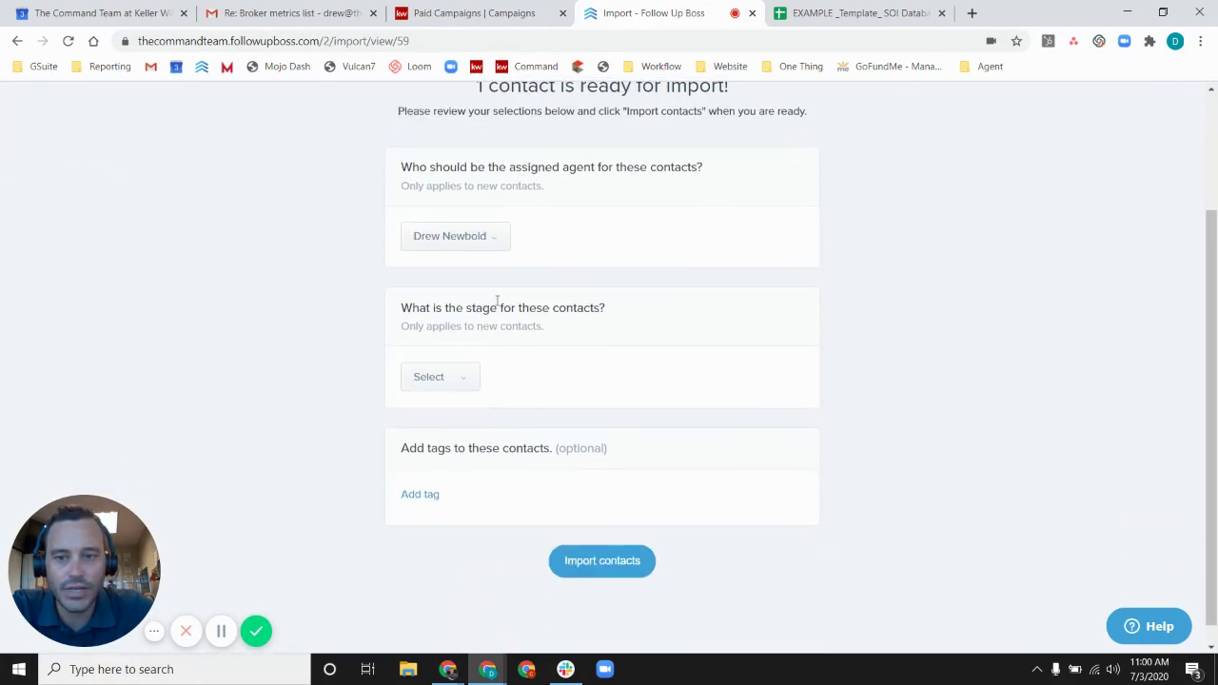
scroll(485, 286, up, 1)
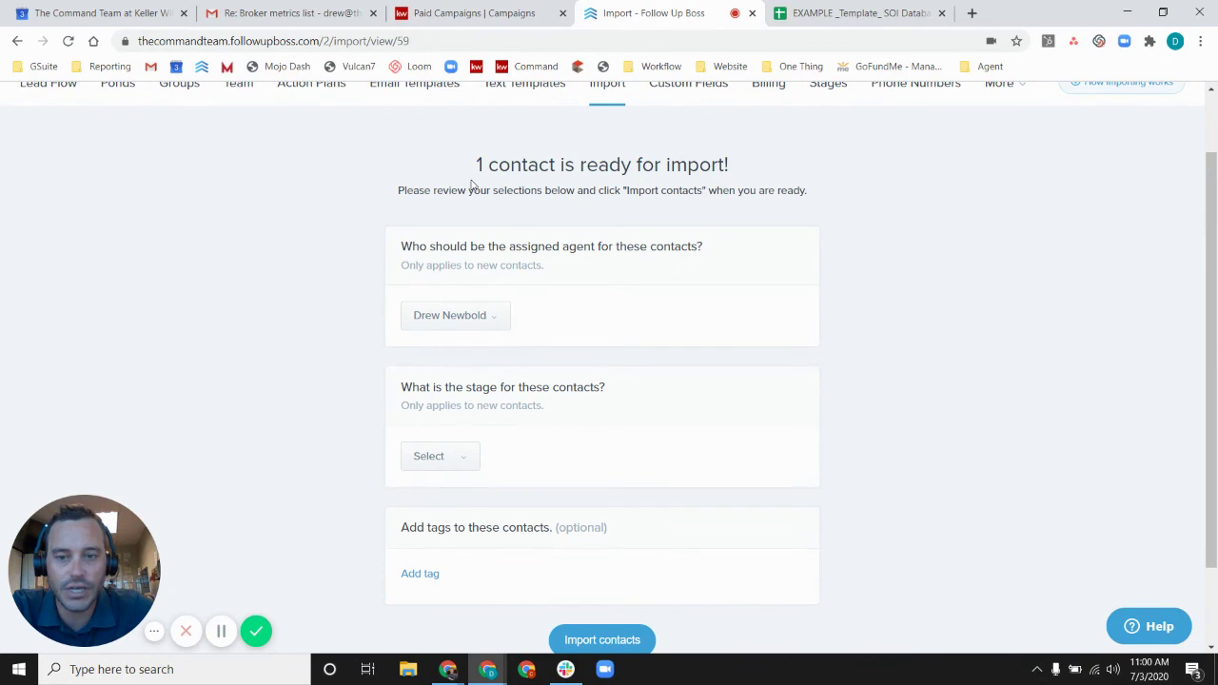
scroll(451, 243, down, 1)
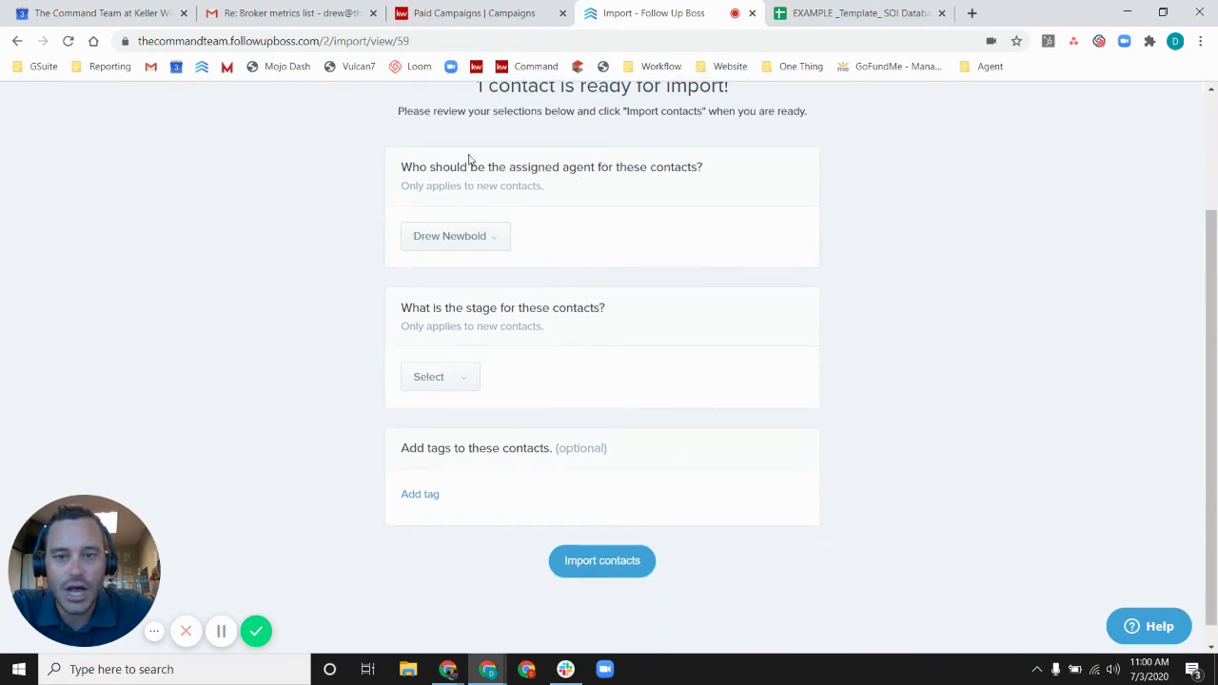
click(497, 240)
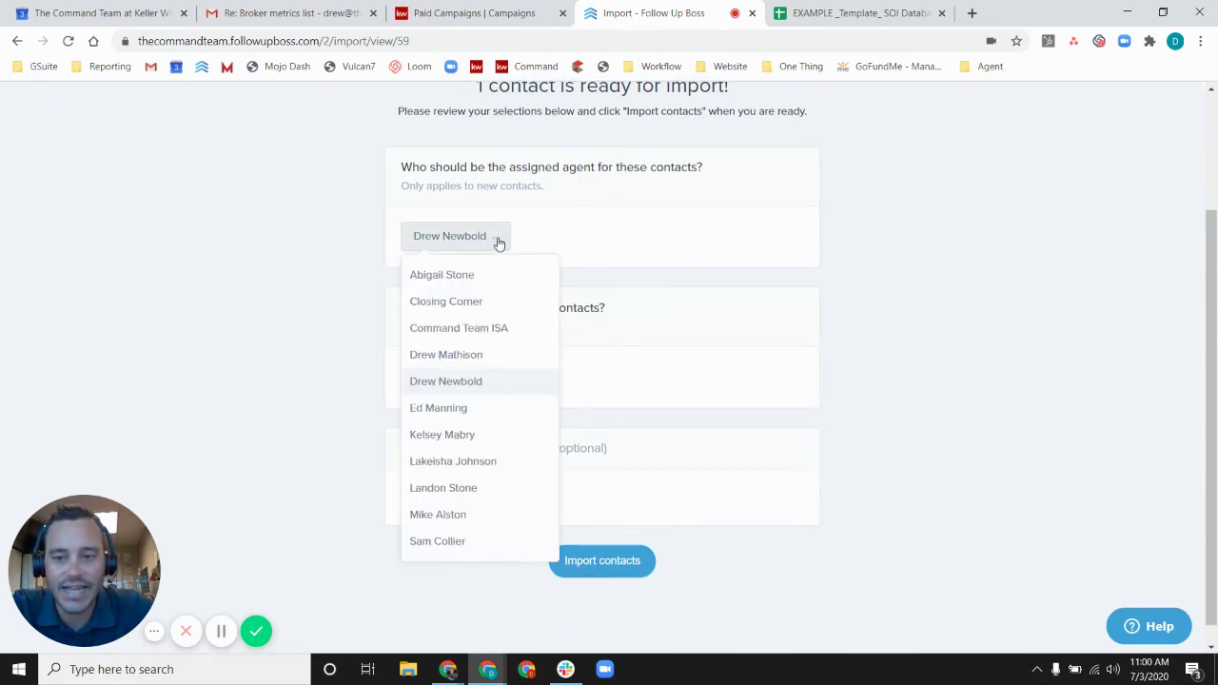
click(350, 227)
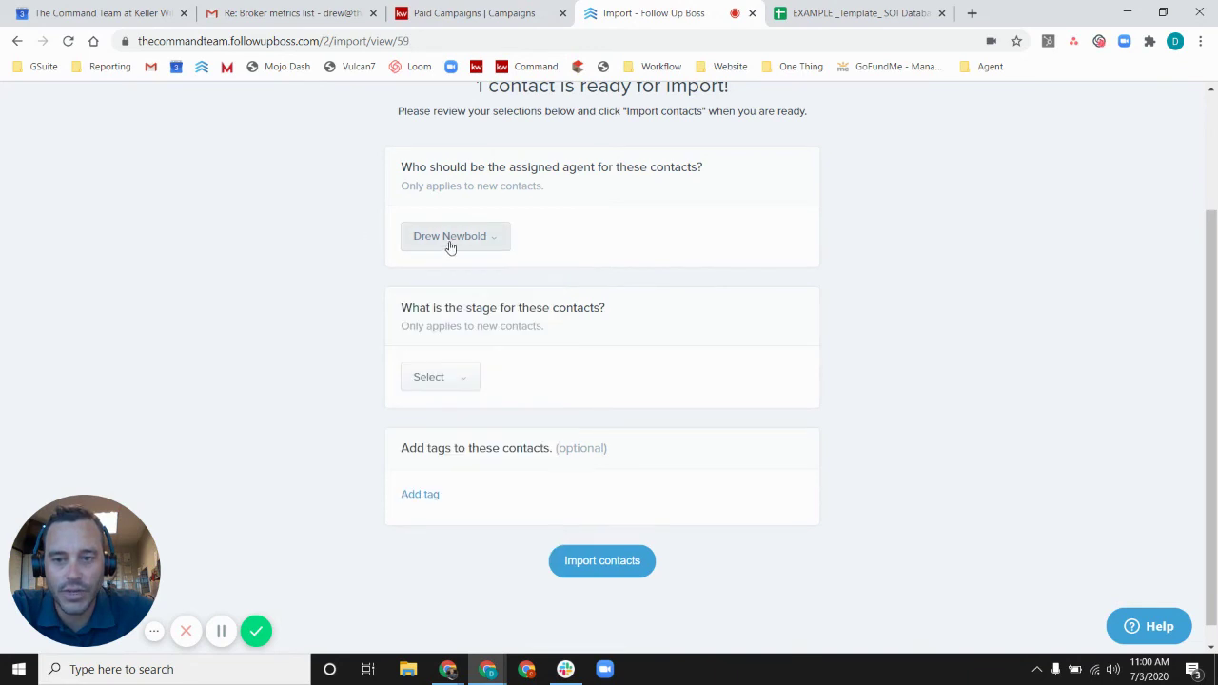
Step: Set the stage for the imported contacts to Command Team Network/SOI, checking the SOI Databank template in Google Sheets for reference
scroll(372, 296, down, 1)
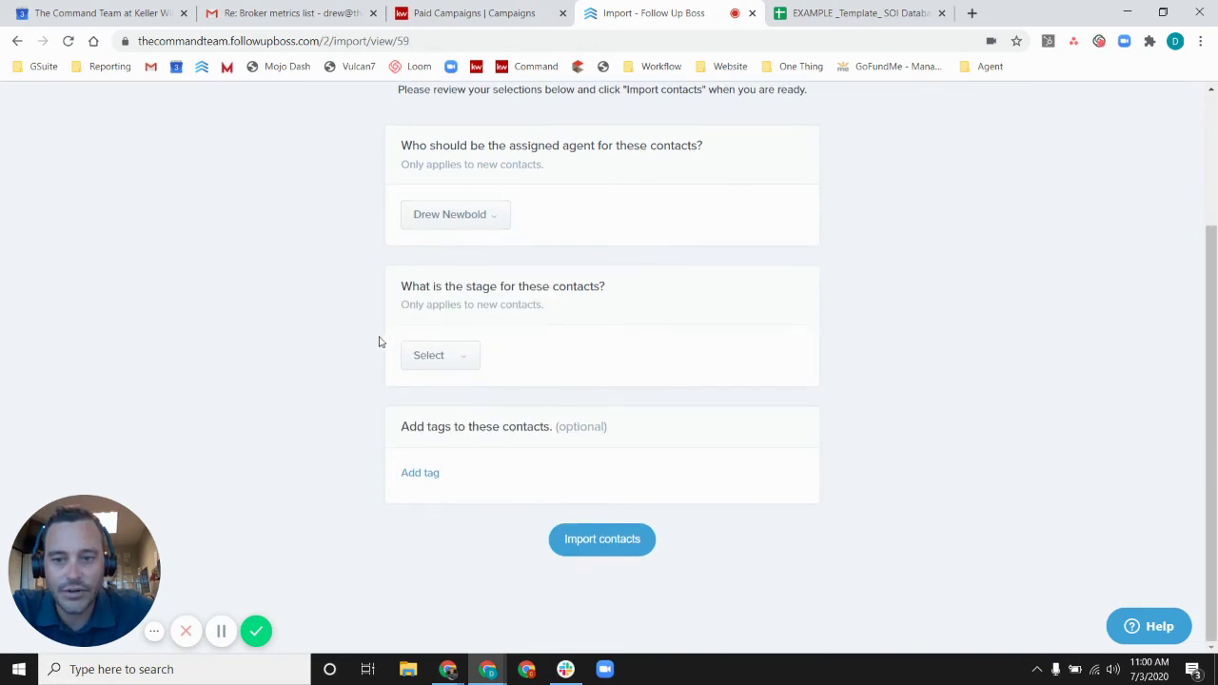
click(454, 356)
scroll(348, 366, down, 1)
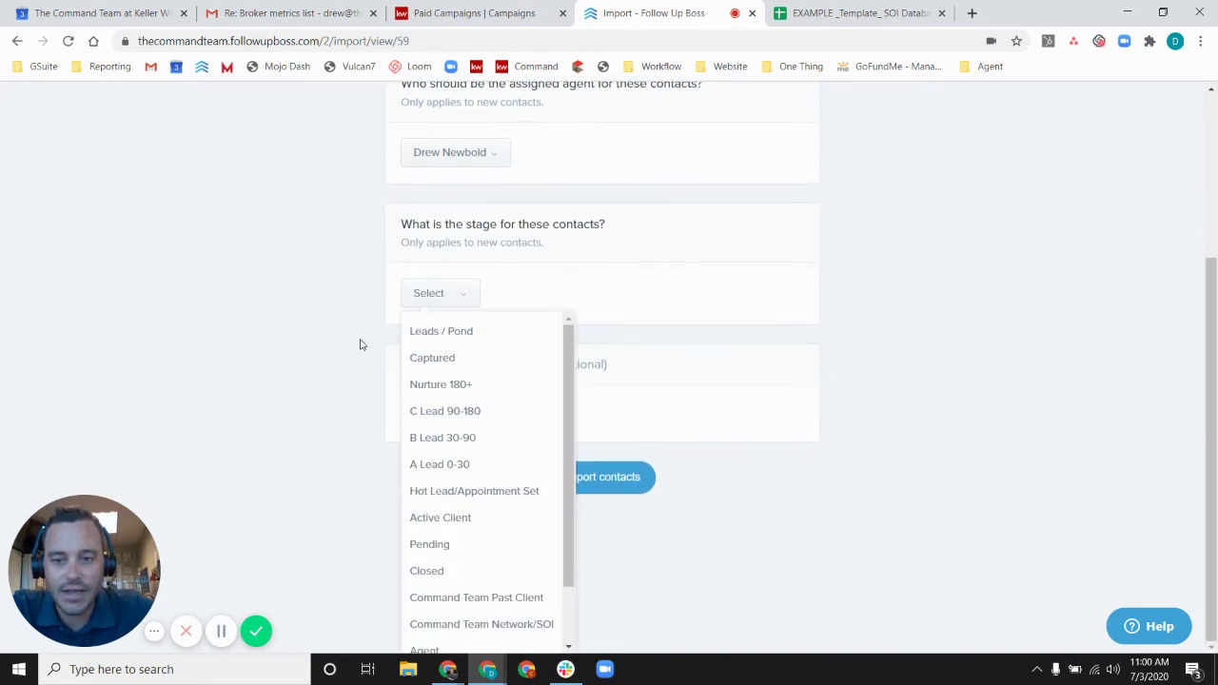
scroll(484, 381, down, 1)
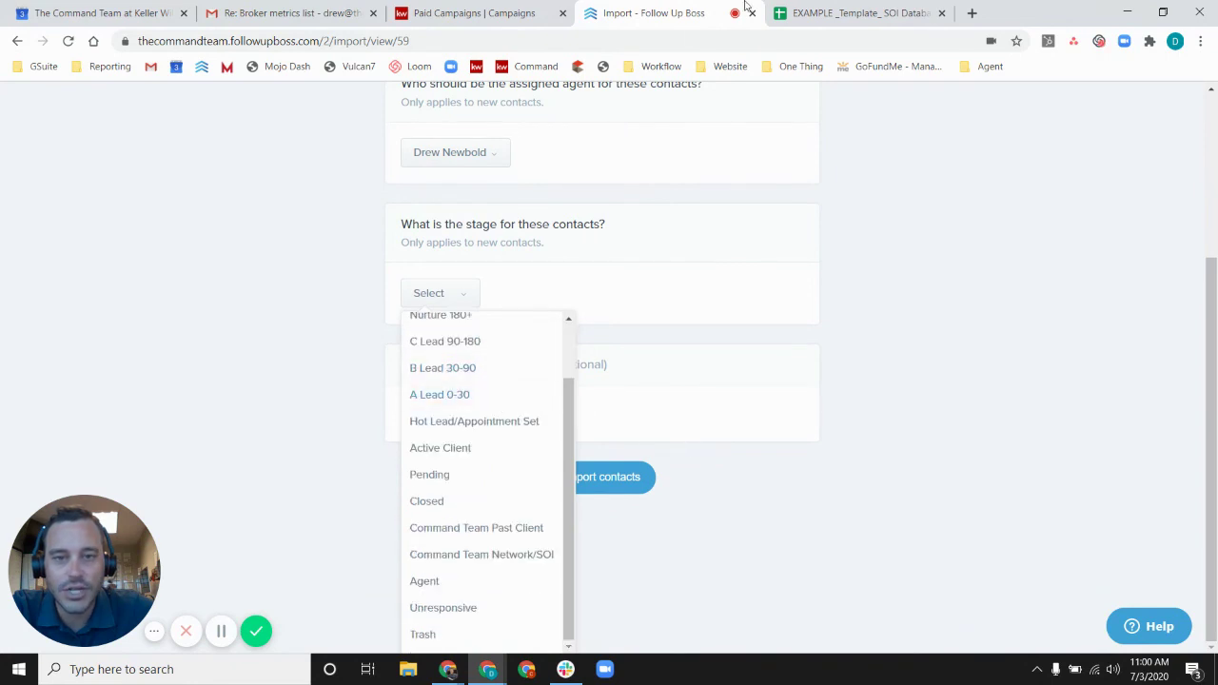
click(851, 13)
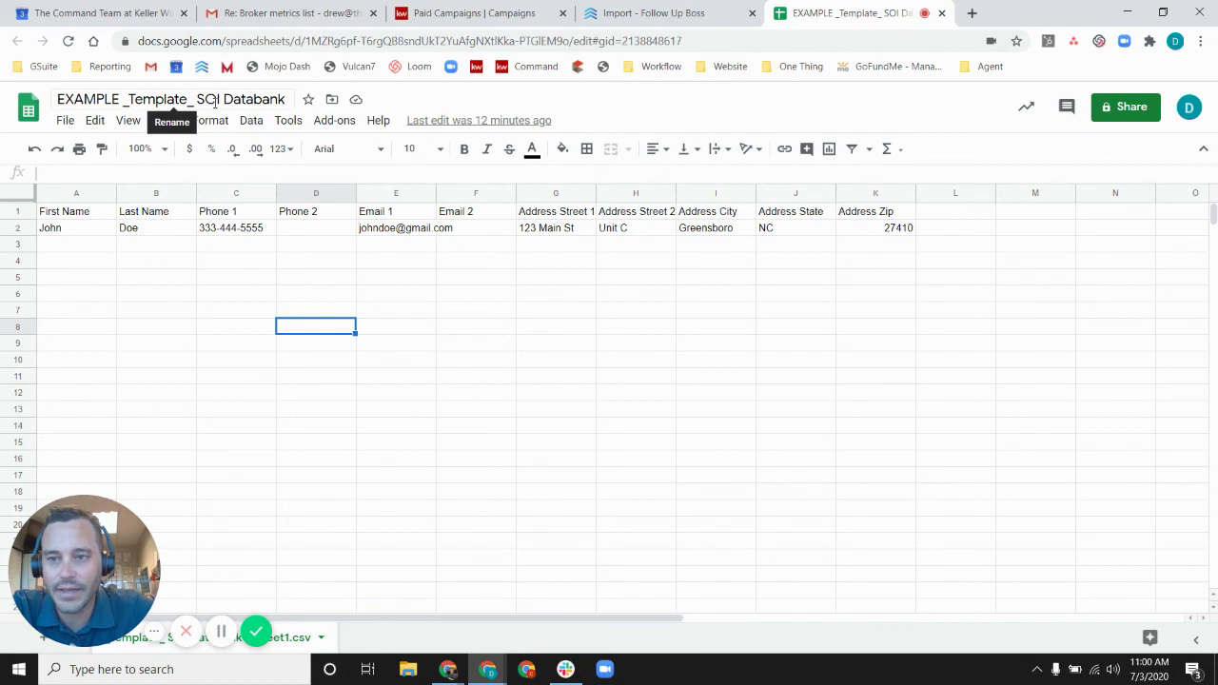
click(654, 12)
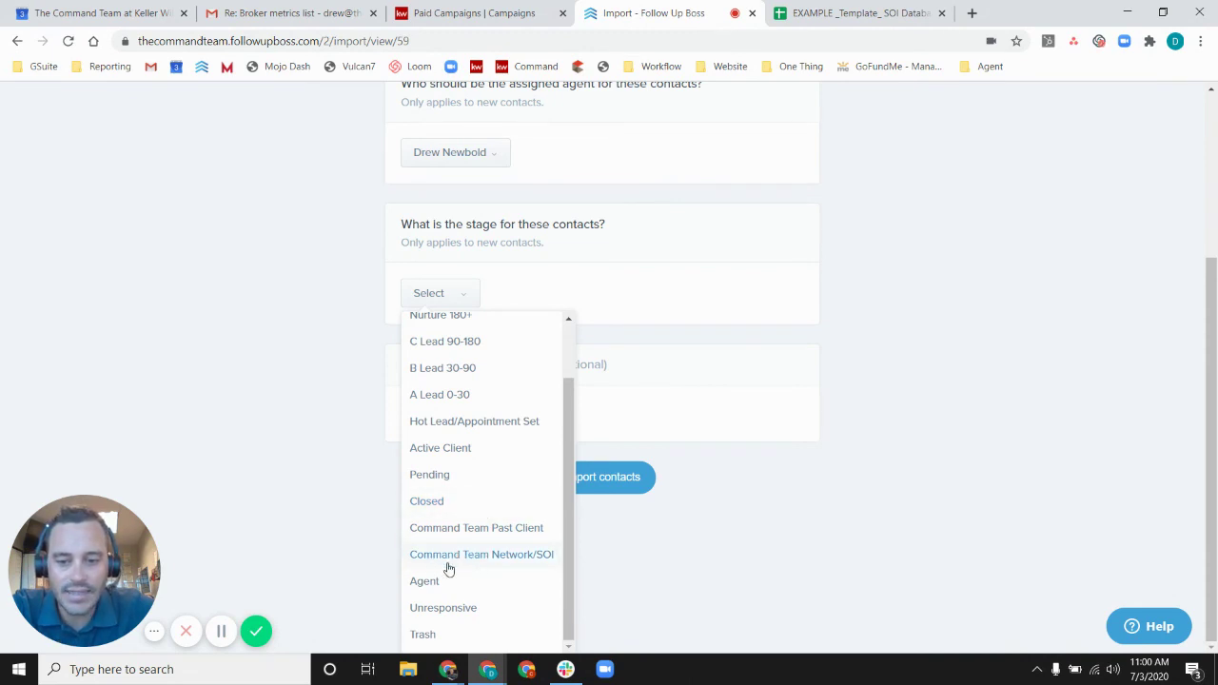
click(531, 559)
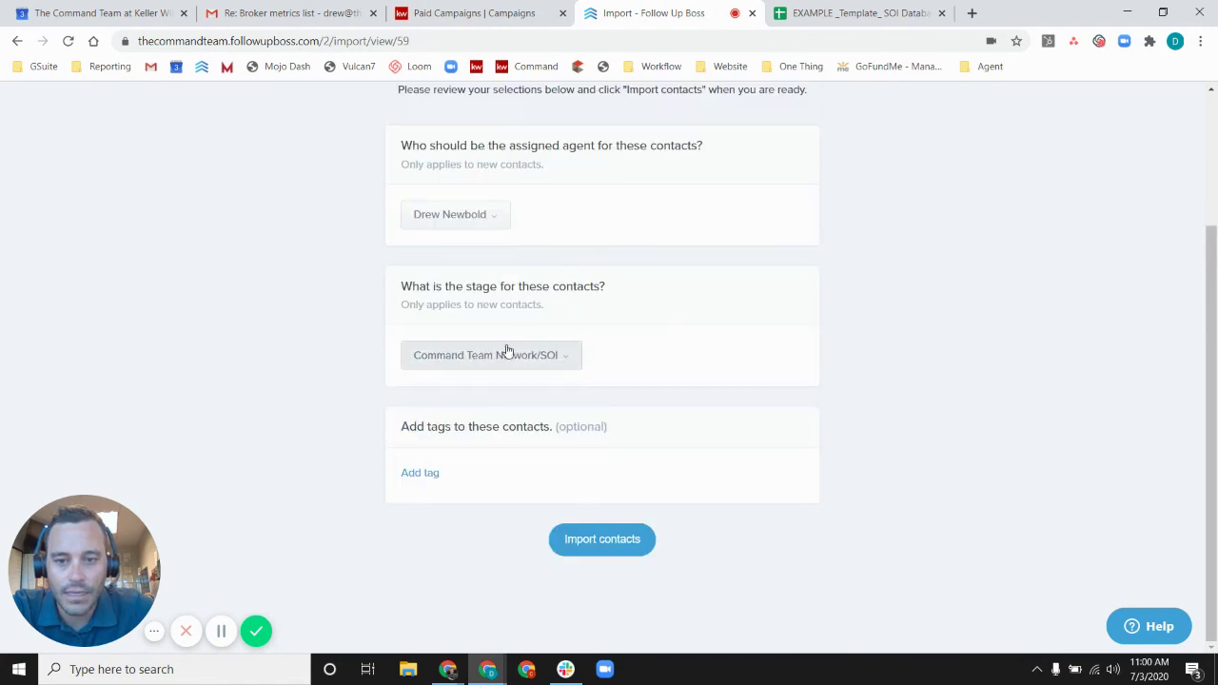
Step: Find the existing SOI tag, save it to the contacts being imported, and review the import selections
click(420, 473)
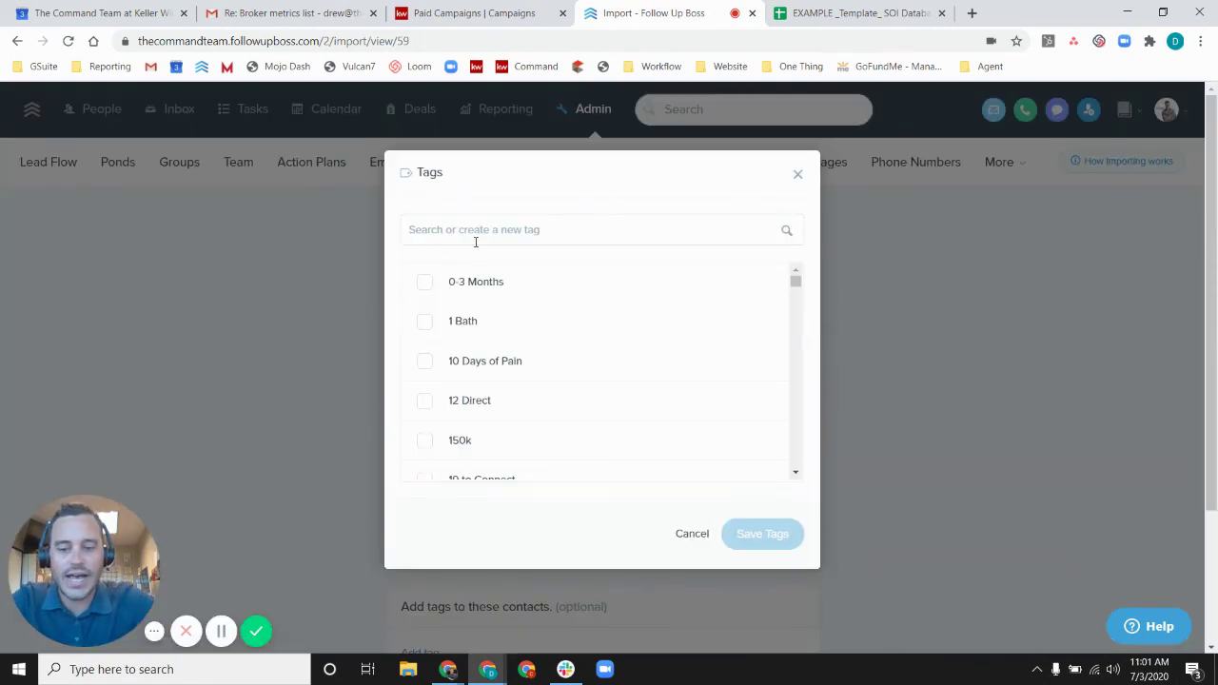
text(soi)
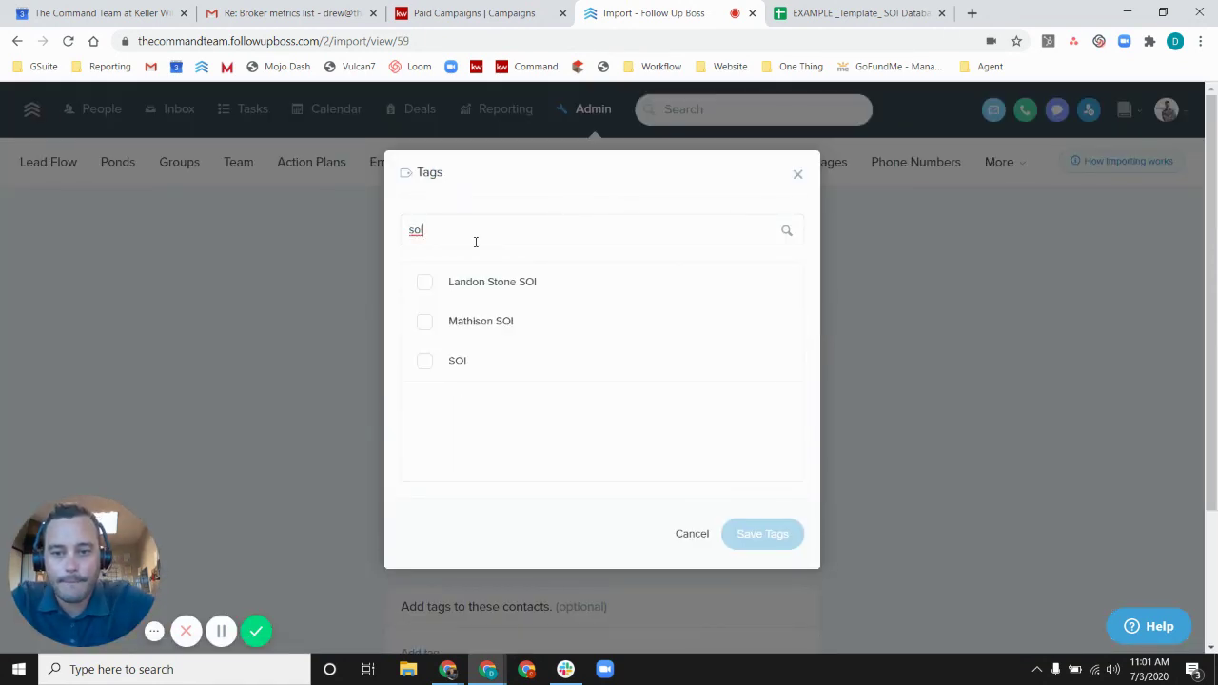
click(420, 364)
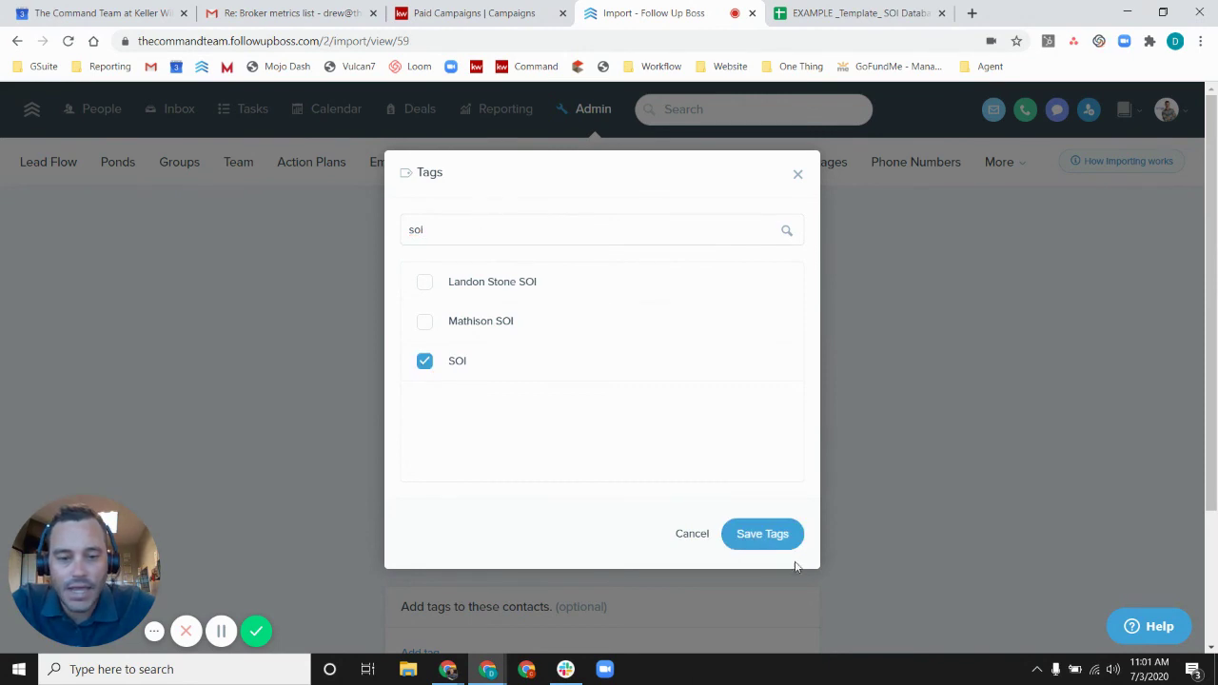
click(761, 533)
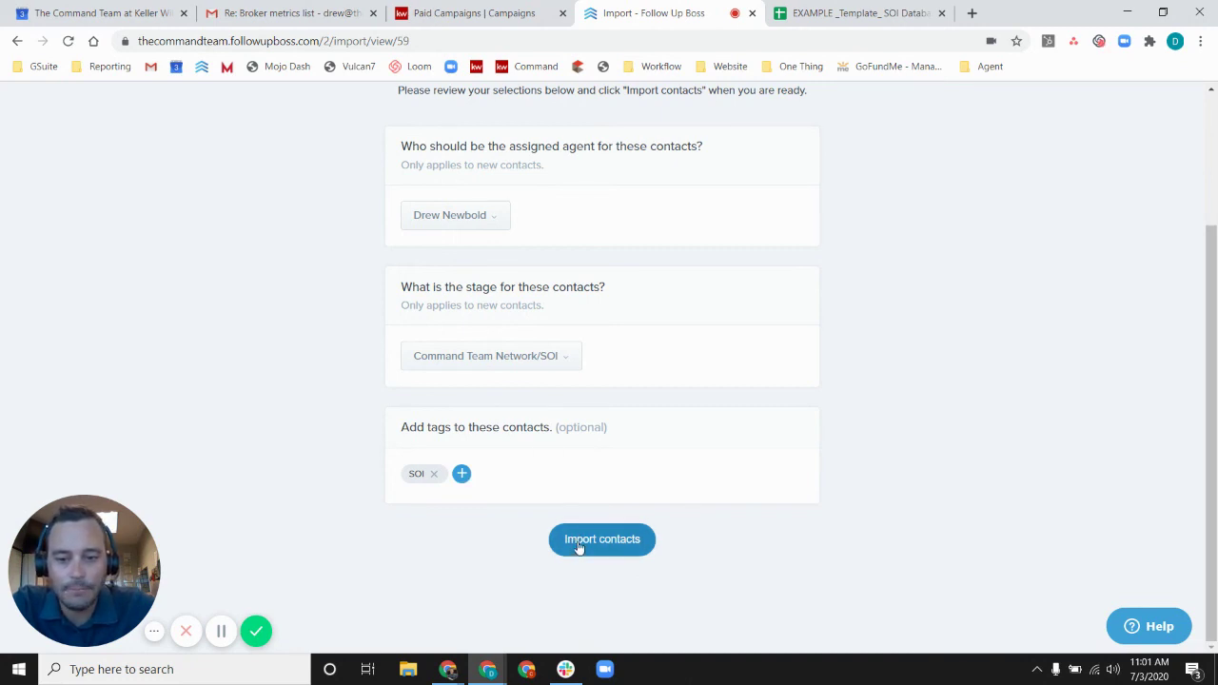
scroll(578, 548, up, 2)
scroll(578, 508, down, 2)
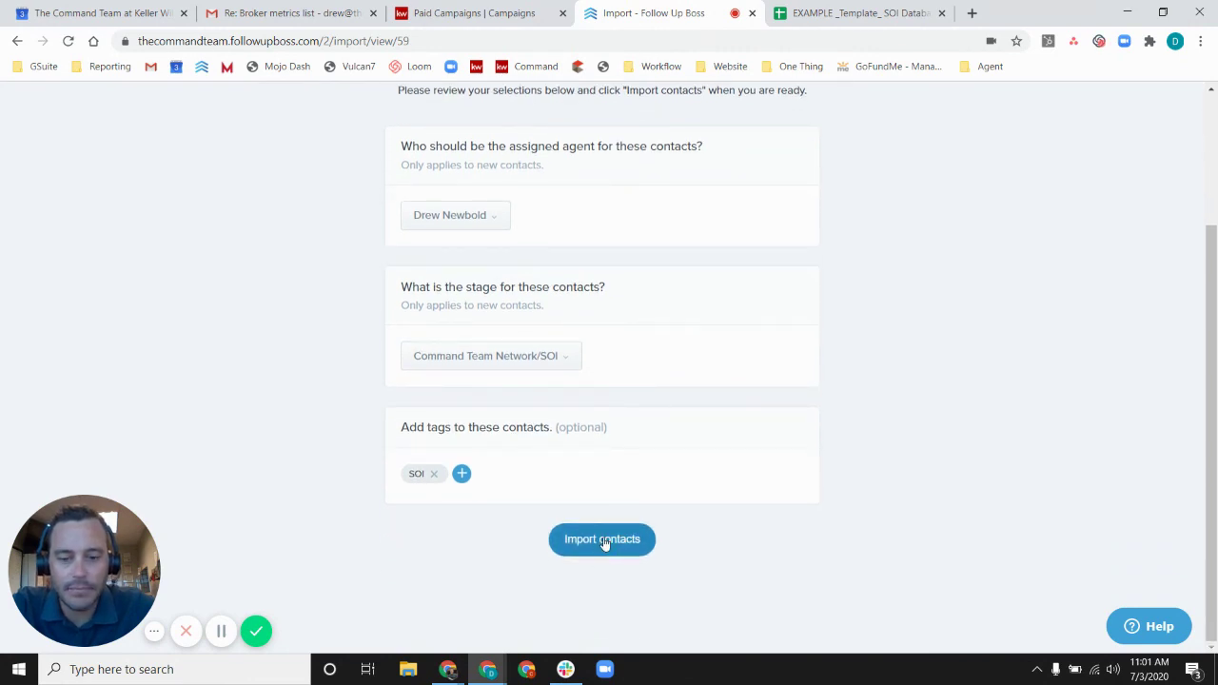
scroll(492, 552, up, 2)
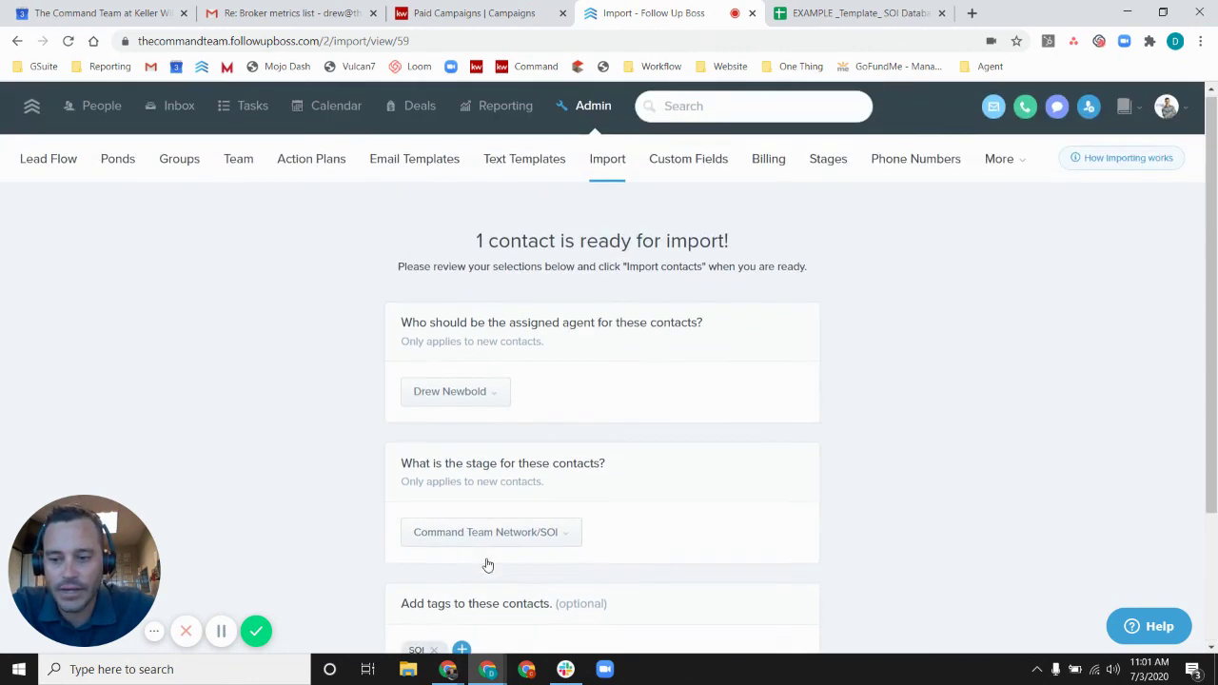